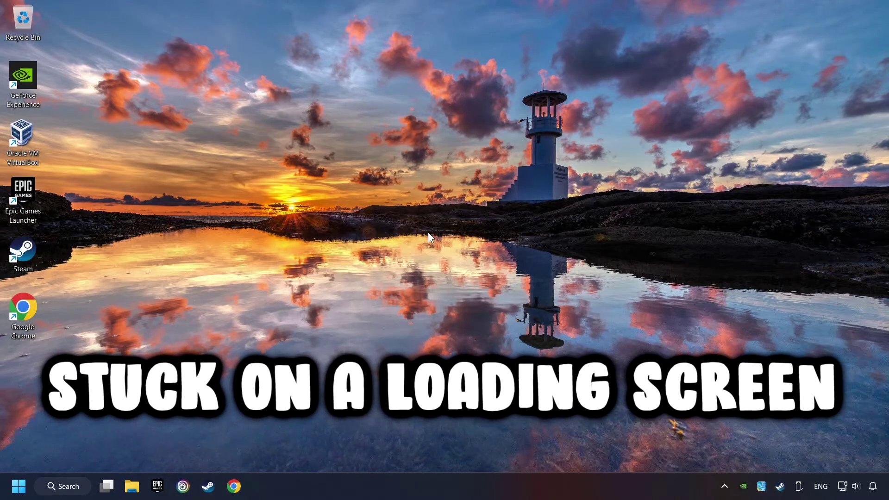
Step: Bring up Windows Search to look for Device Manager
left_click(69, 488)
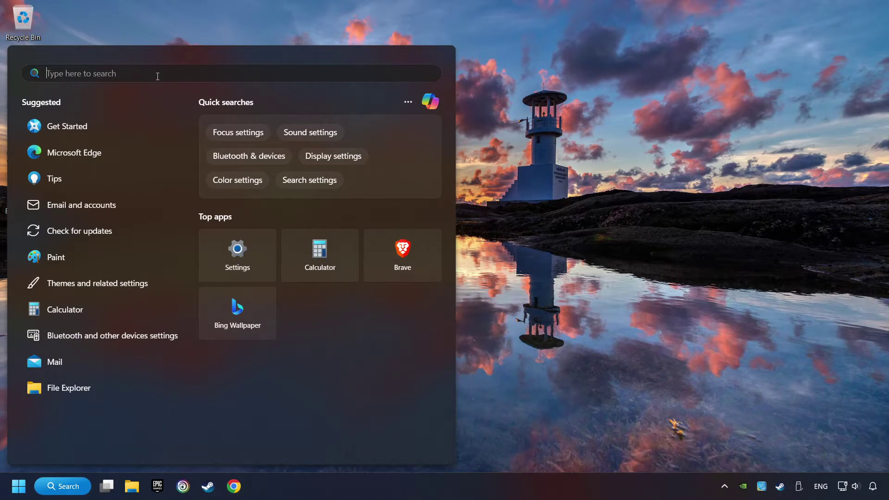
type("device manager")
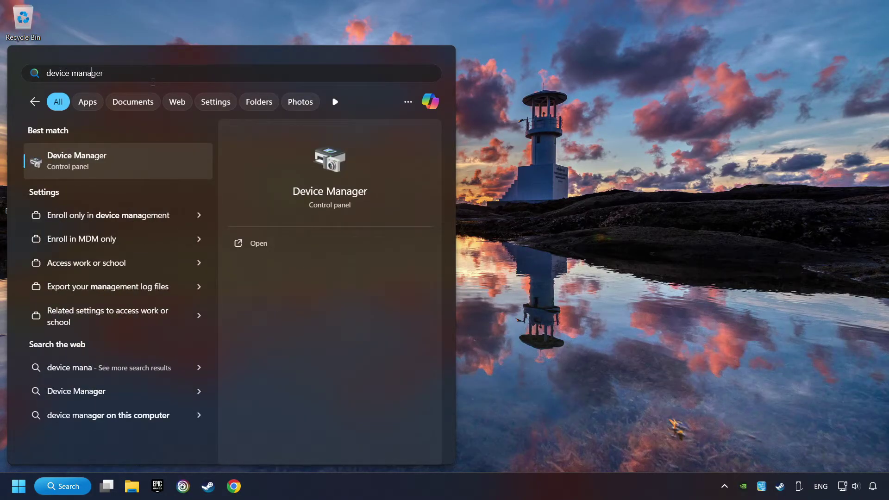
Step: In Device Manager, locate the NVIDIA GeForce GTX 1050 Ti under Display adapters
left_click(166, 162)
left_click_drag(195, 35, 353, 89)
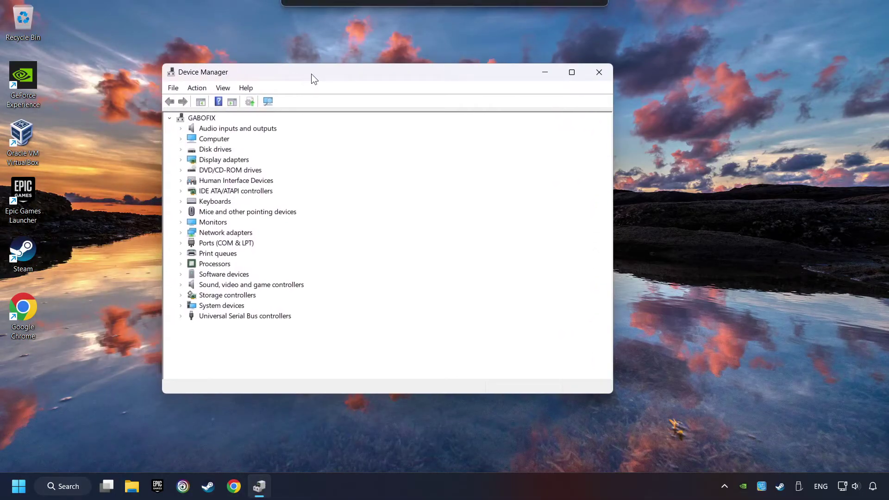
left_click(238, 175)
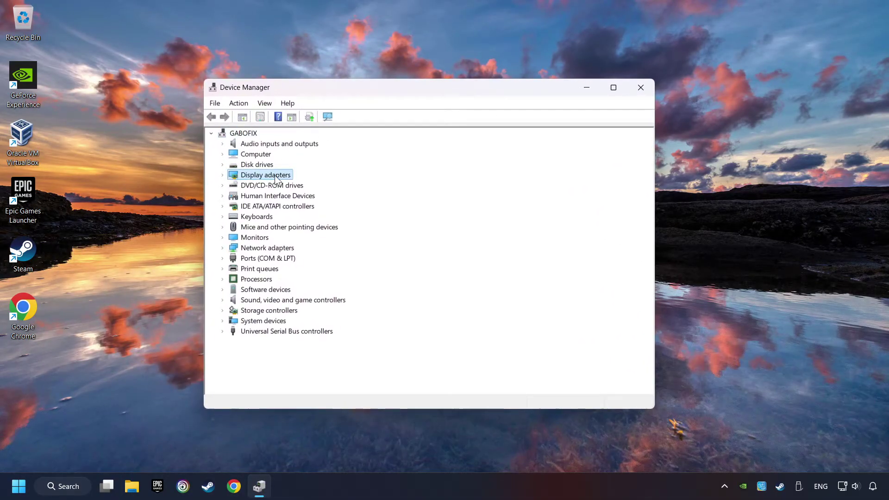
left_click(222, 175)
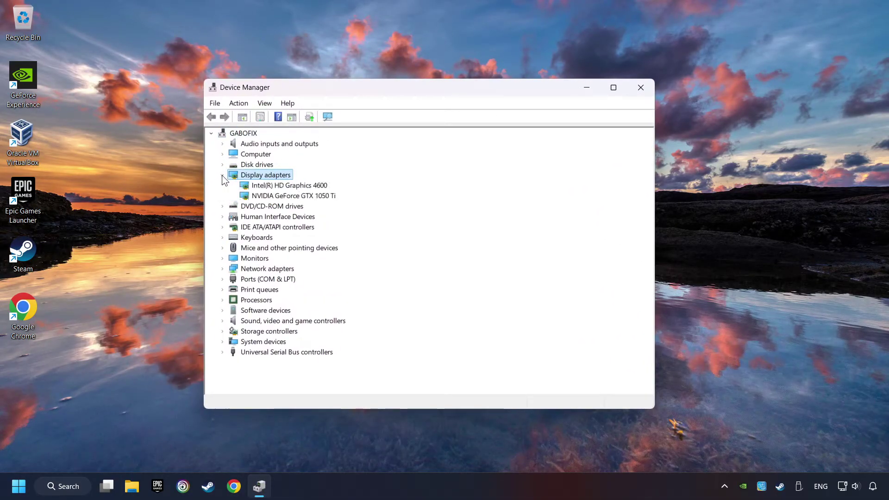
left_click(246, 195)
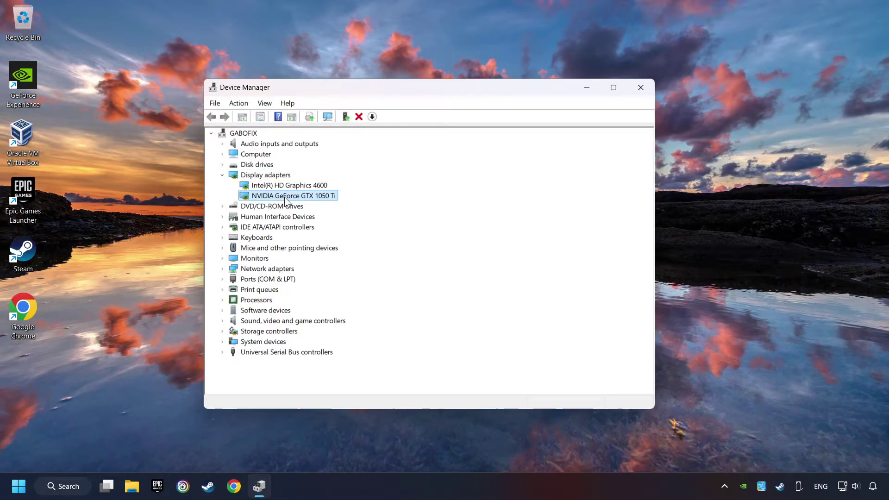
Step: Run an automatic driver update search for the GTX 1050 Ti, confirm the best driver is installed, and close Device Manager
right_click(284, 197)
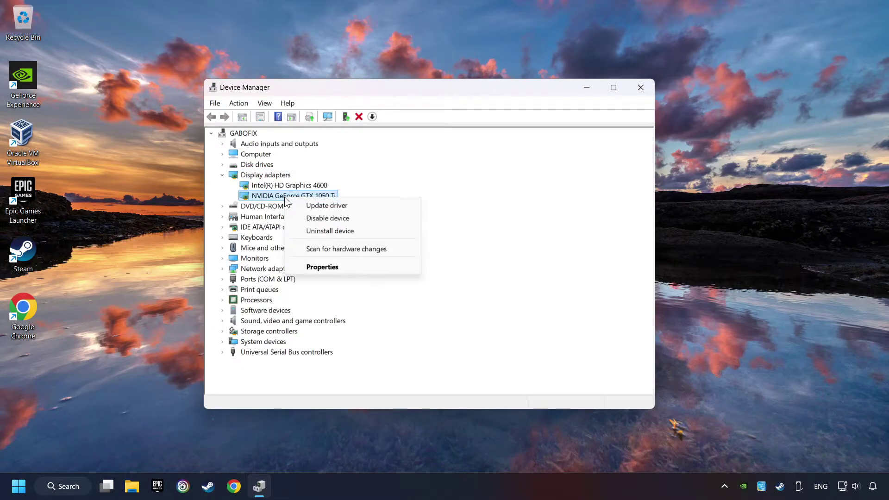
left_click(355, 207)
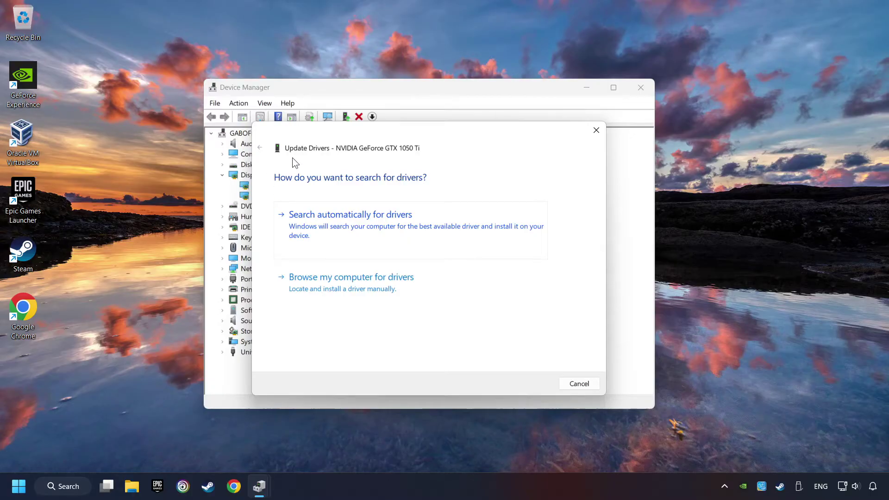
left_click(370, 221)
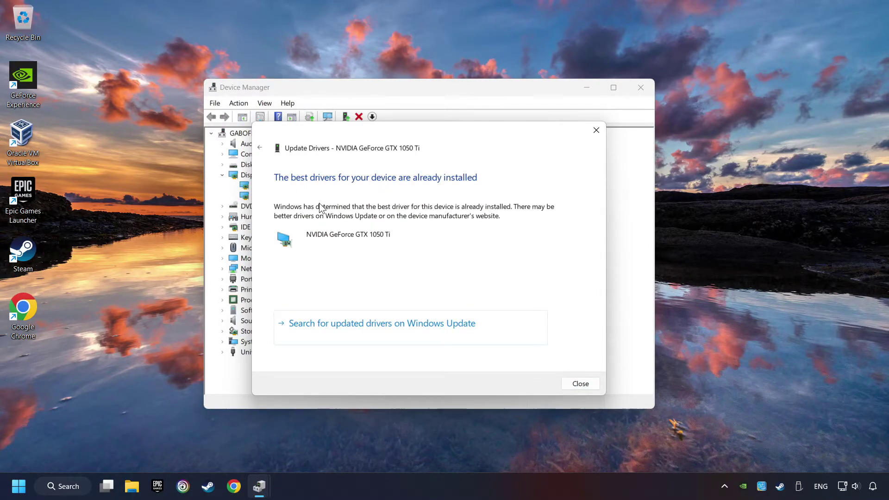
left_click(580, 385)
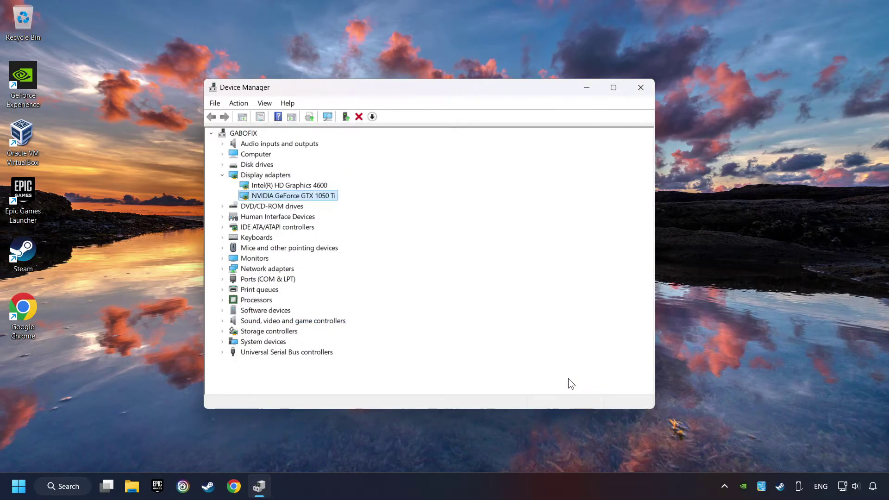
left_click(643, 92)
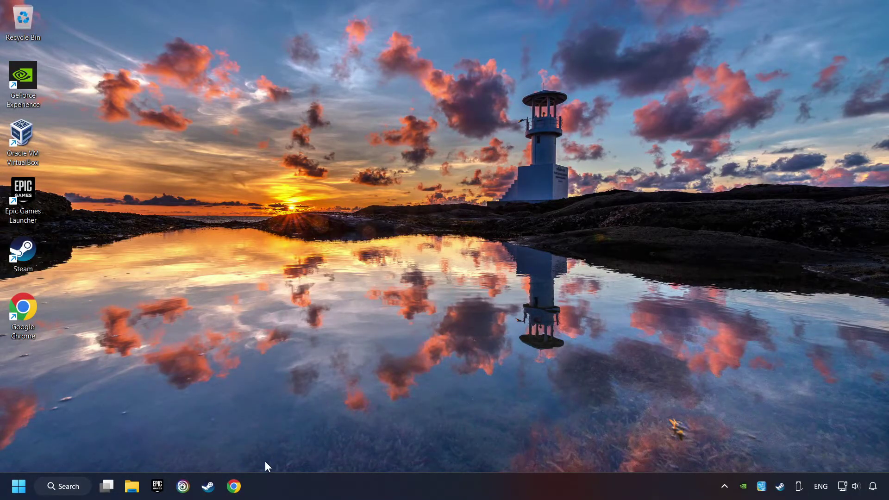
Step: In Chrome, search 'nvidia geforce driver download' and reach the Official GeForce Drivers page
left_click(234, 486)
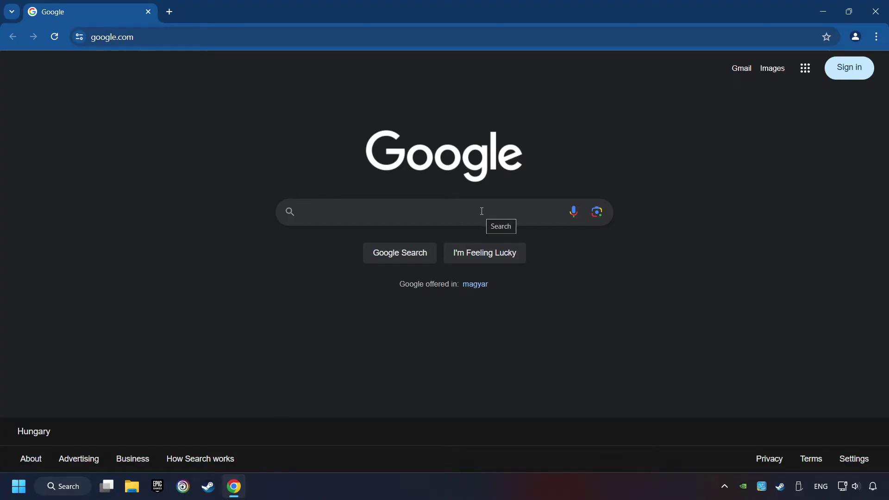
type("nvidia gefo")
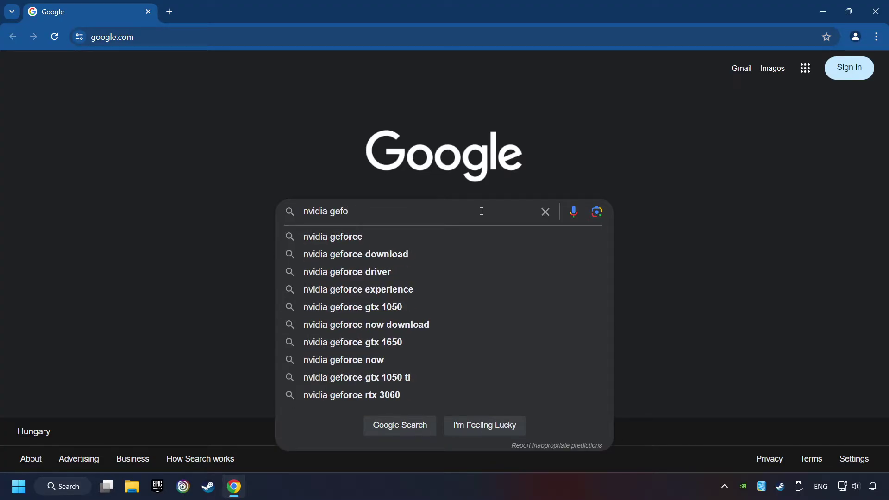
type("rce dr")
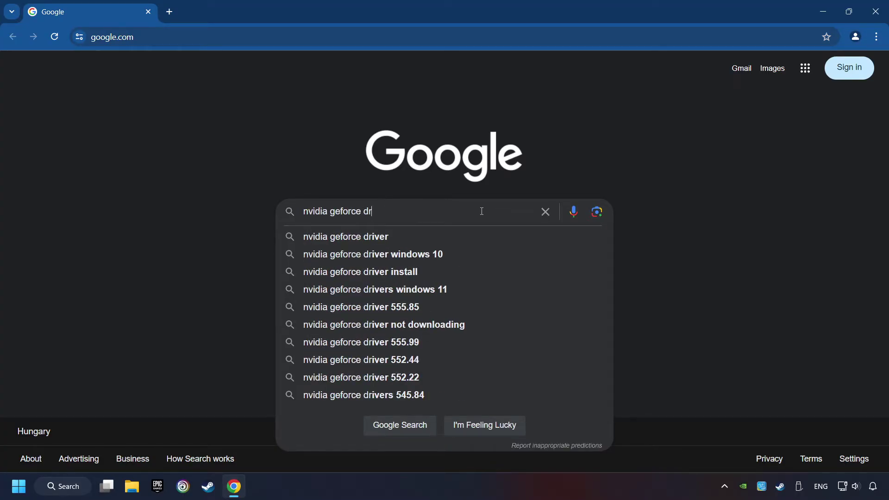
type("iver downl")
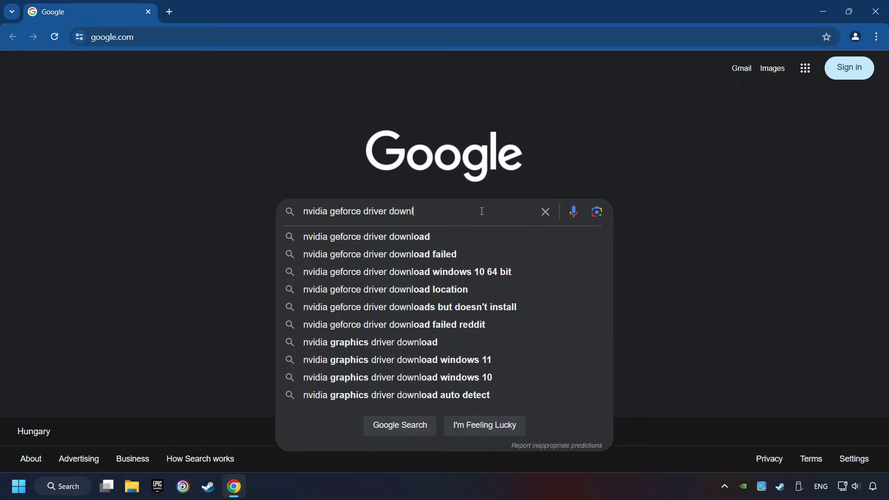
type("oad")
key("Return")
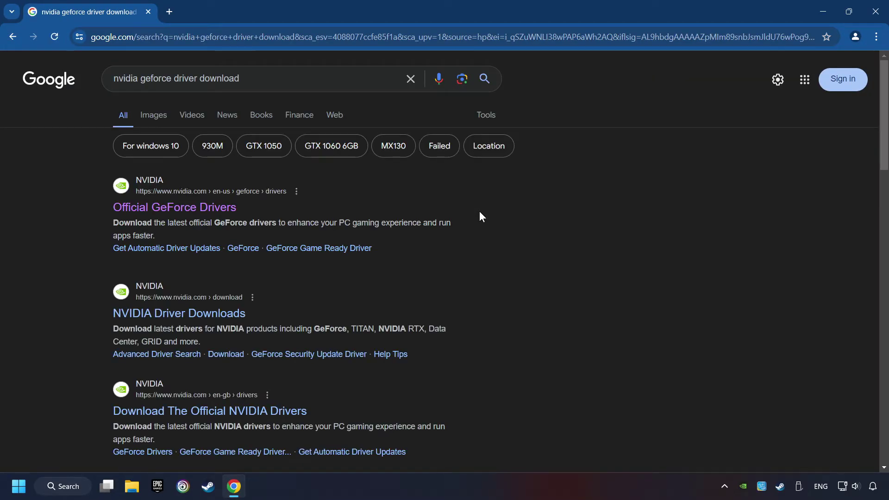
left_click(185, 209)
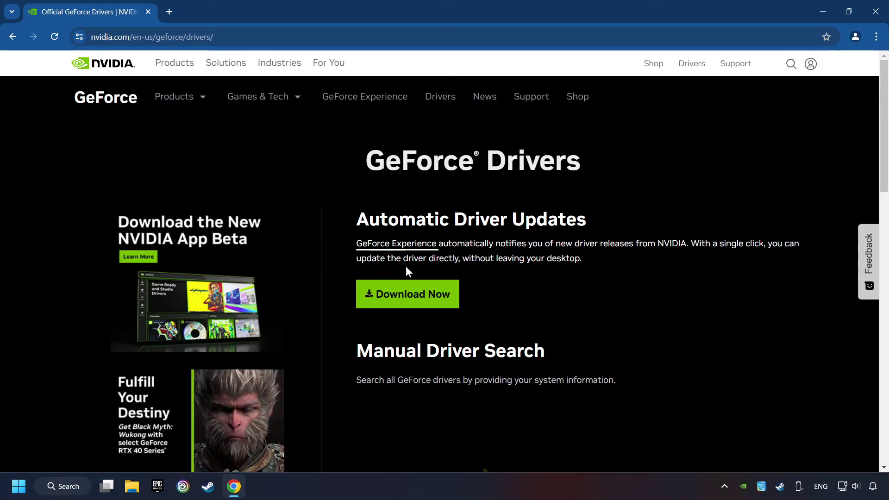
Step: Download the GeForce Experience installer and launch it from Chrome's downloads
left_click(415, 300)
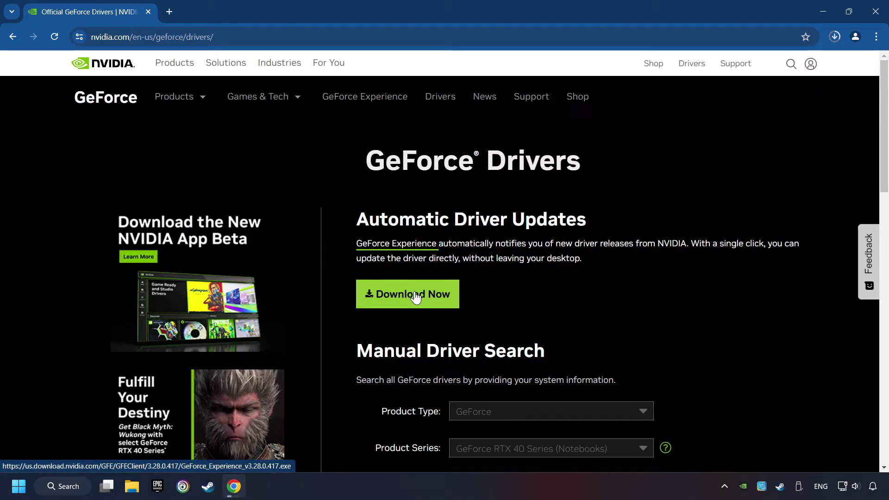
left_click(834, 37)
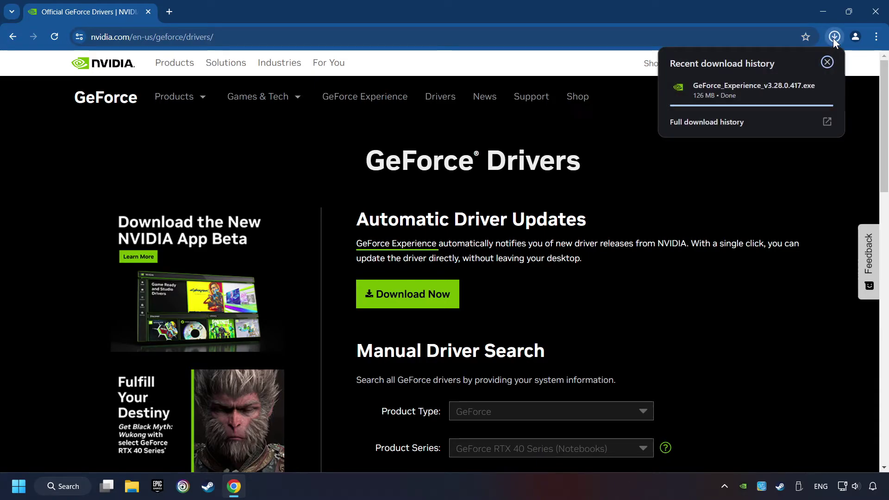
left_click(754, 95)
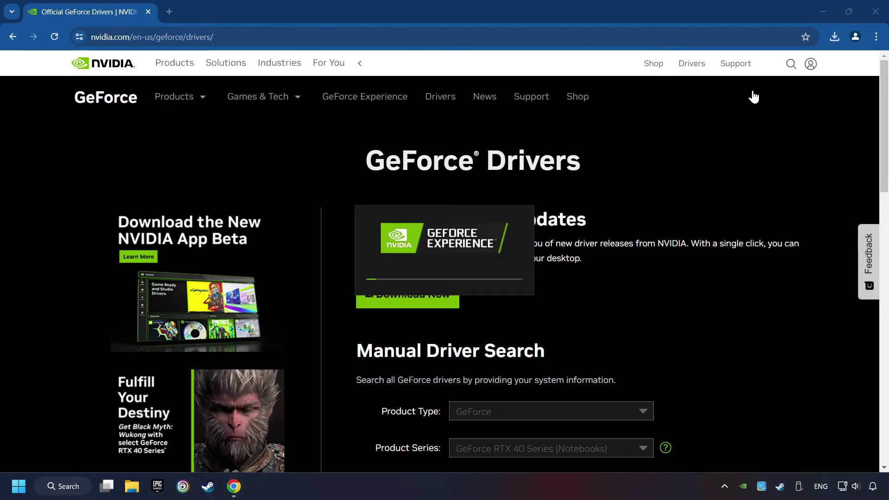
Step: Agree to the NVIDIA terms and install GeForce Experience 3.28
key("super+d")
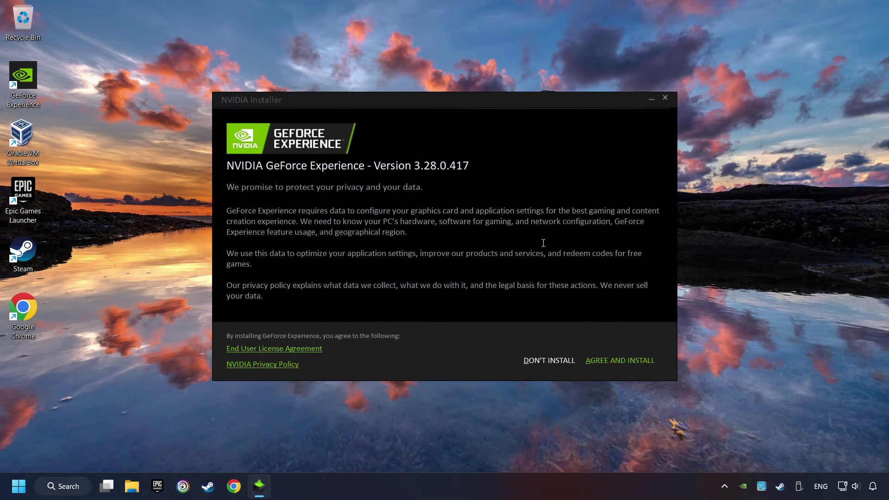
left_click(630, 360)
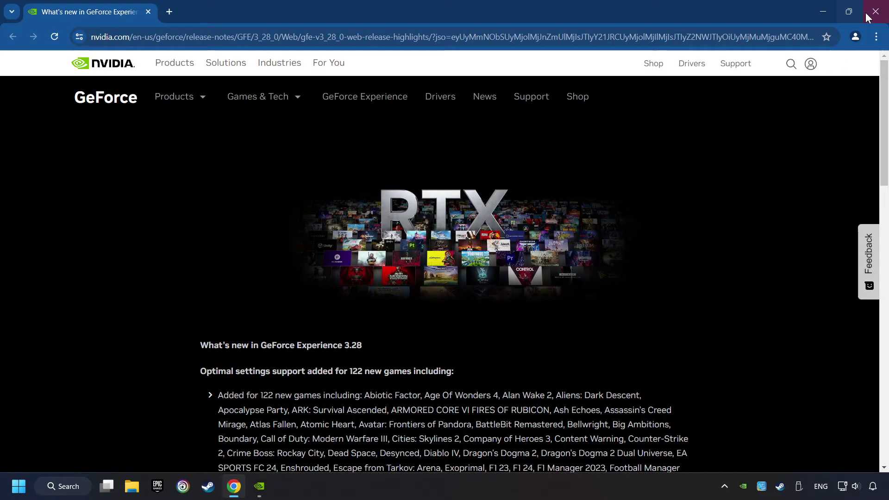
Step: Check for driver updates in GeForce Experience, confirming Game Ready Driver 556.12 is current, then close it
left_click(875, 12)
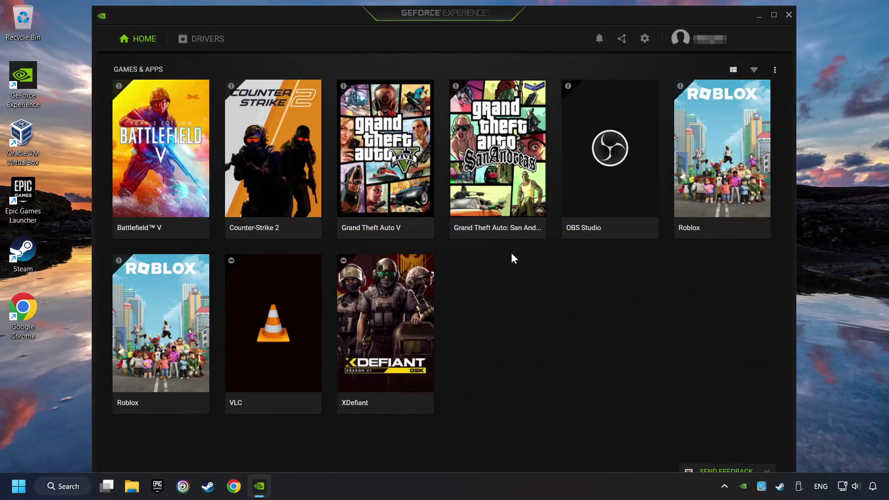
left_click(206, 44)
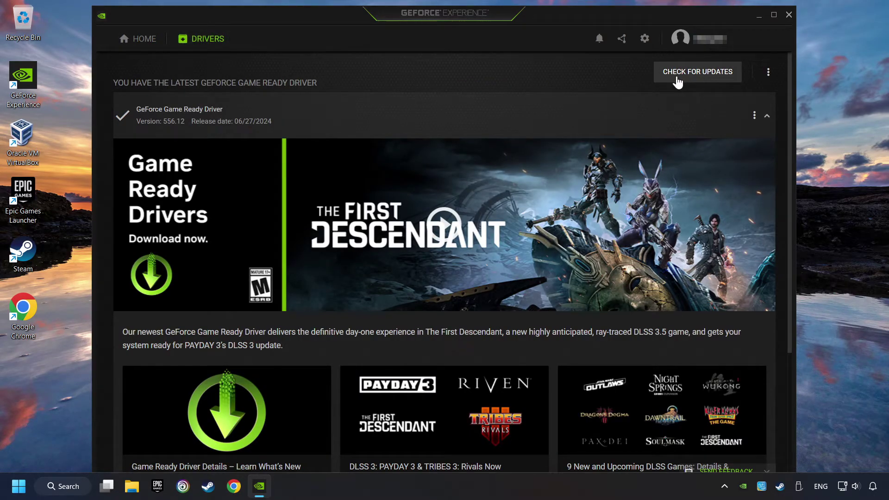
left_click(708, 81)
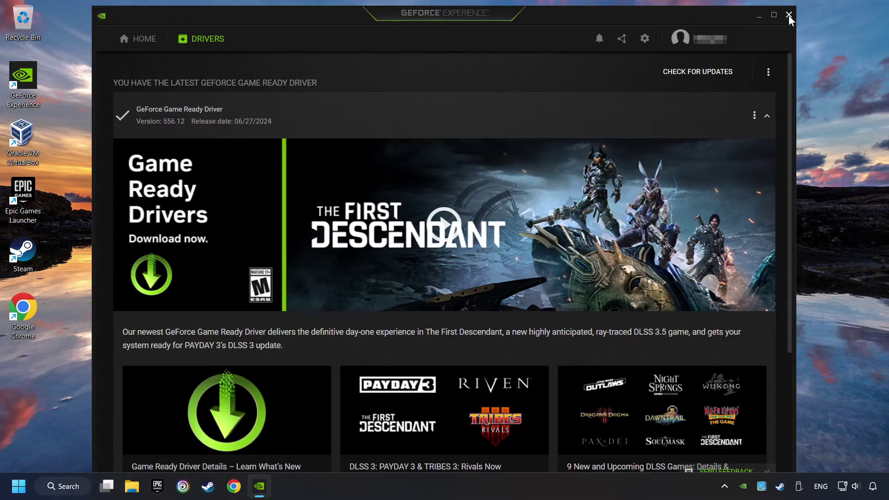
left_click(788, 15)
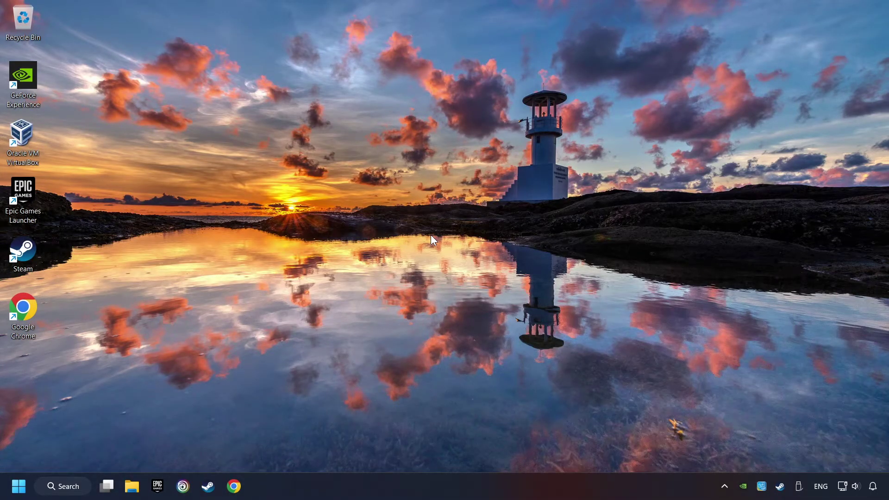
Step: Find Graphics settings through Windows Search and bring up the Settings Graphics page
left_click(66, 486)
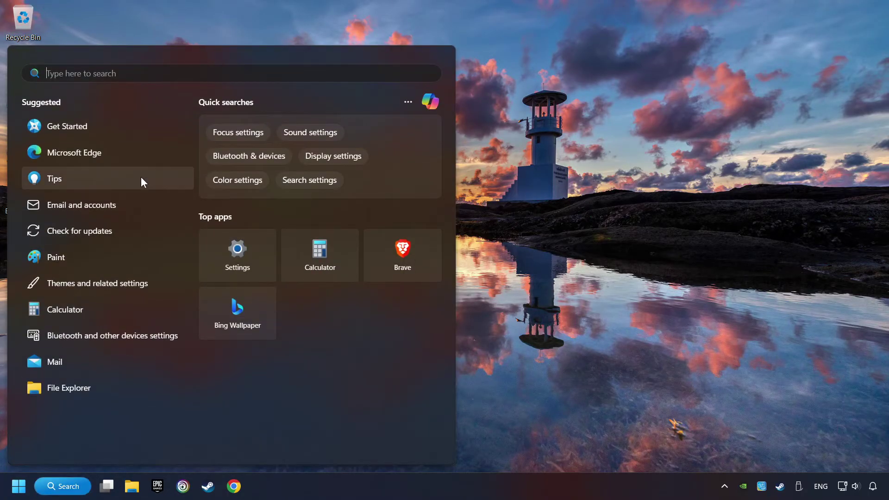
type("graph")
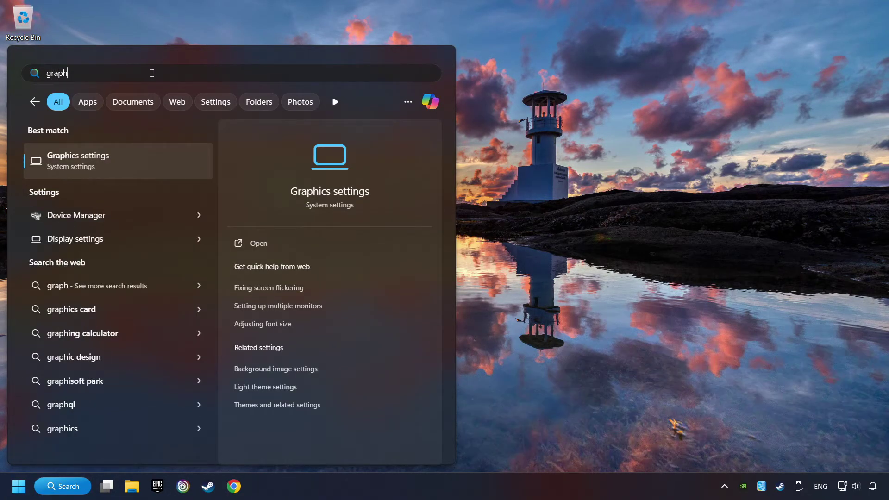
type("ics settings")
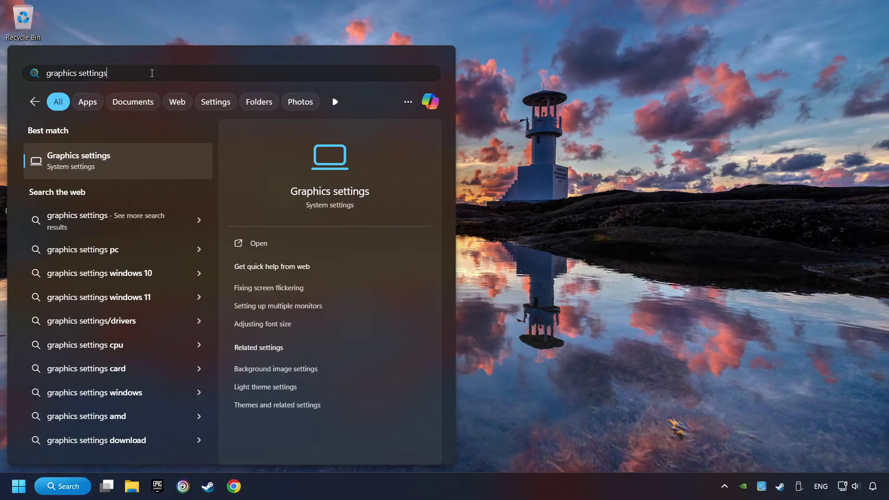
left_click(159, 162)
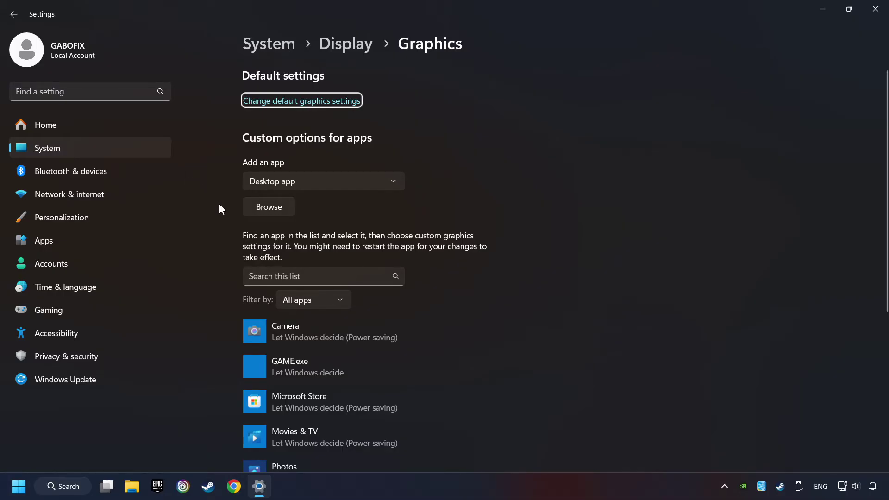
scroll(218, 204, "down", 3)
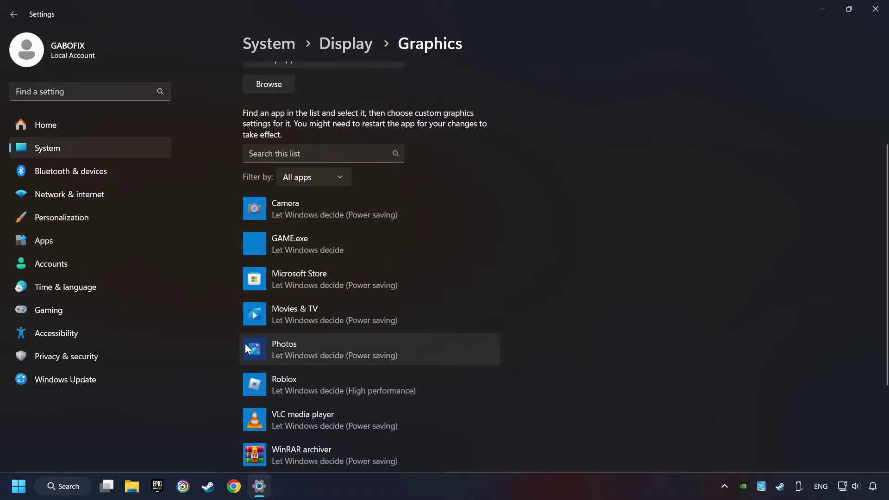
scroll(210, 251, "up", 3)
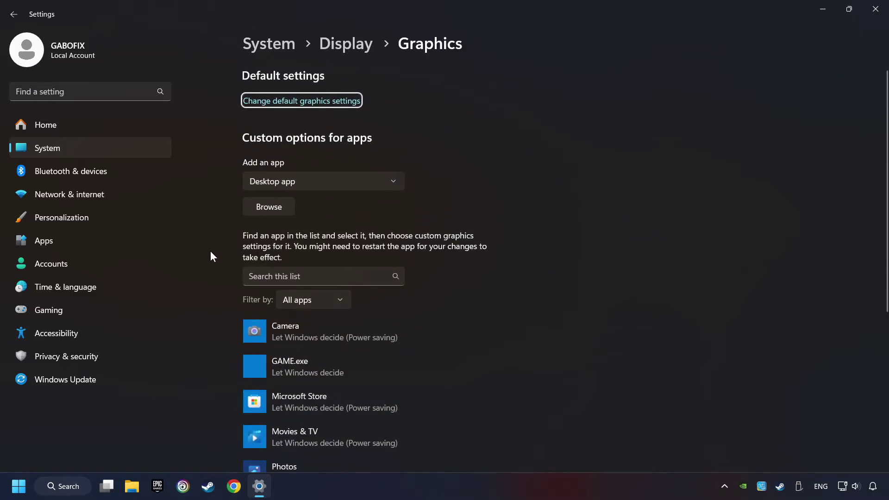
Step: Skip adding a new app and expand GAME.exe's entry in the custom graphics list
left_click(278, 210)
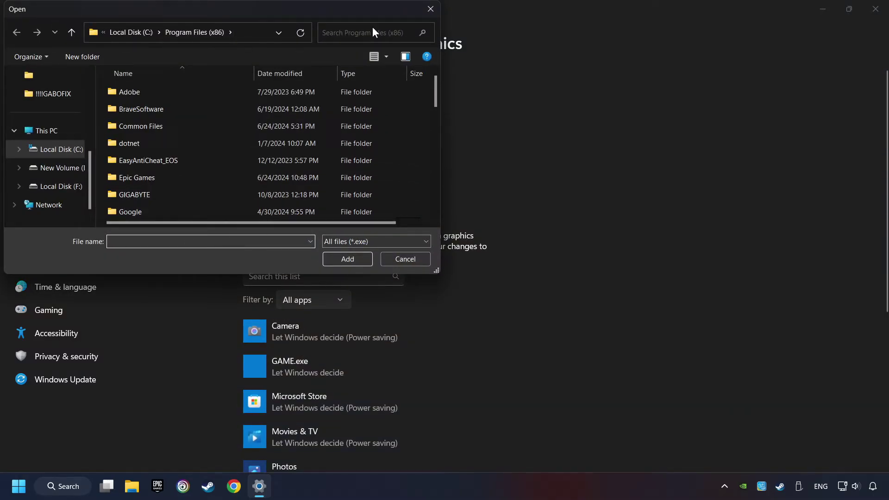
left_click(430, 12)
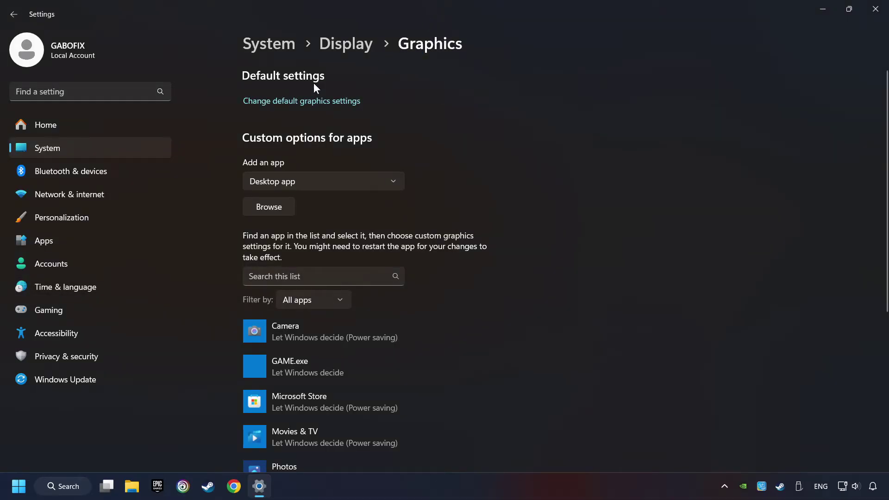
scroll(197, 225, "down", 3)
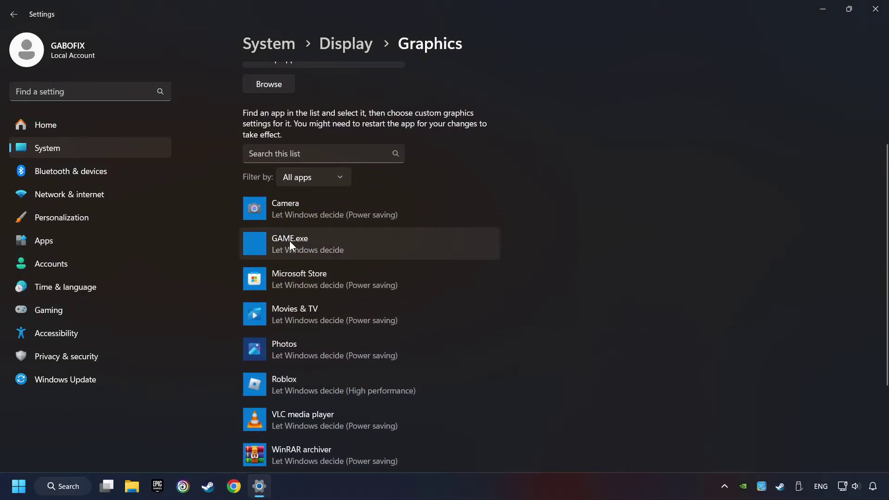
left_click(290, 241)
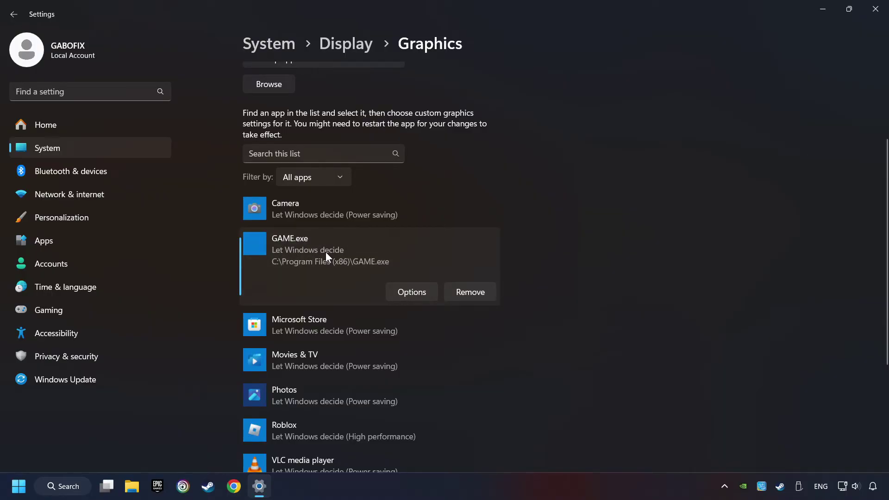
Step: Set GAME.exe's graphics preference to High performance on the NVIDIA GPU, save it, and close Settings
left_click(416, 292)
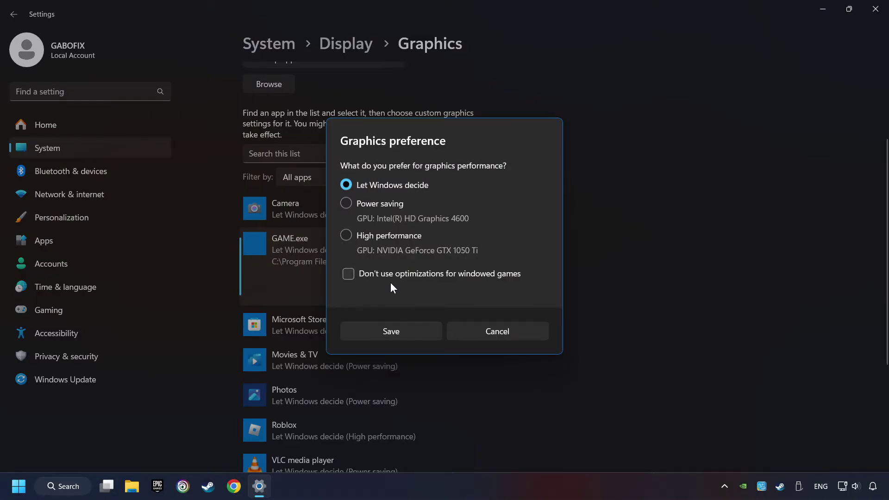
left_click(346, 236)
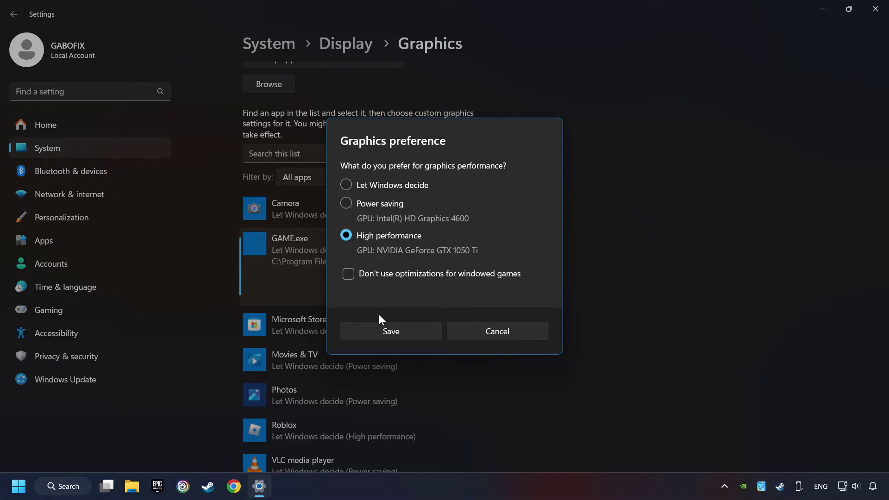
left_click(399, 331)
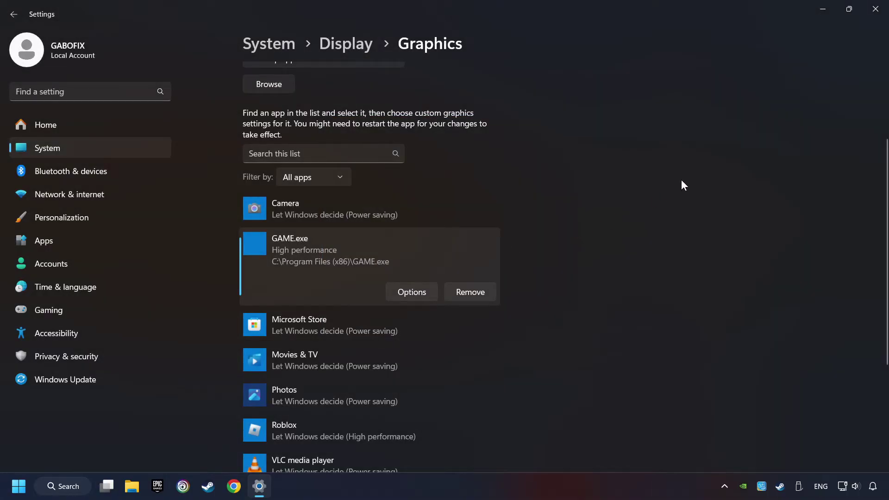
left_click(876, 14)
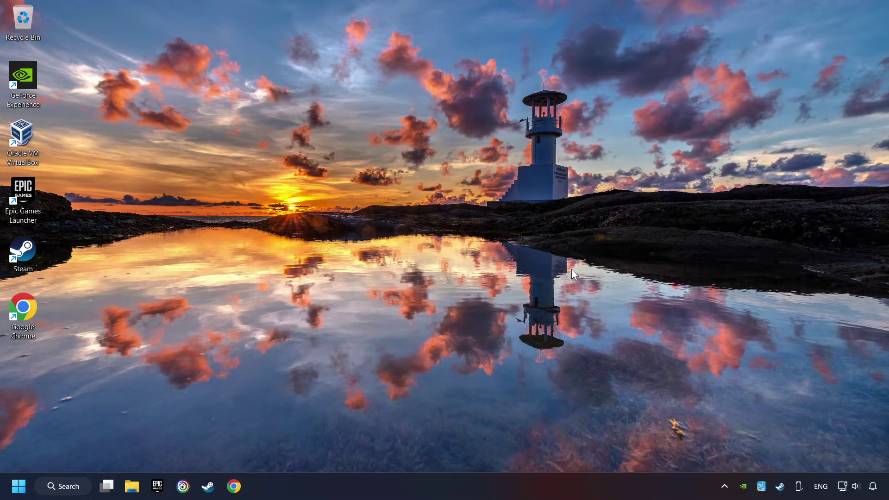
Step: In Steam, verify the integrity of GAME's files from its Installed Files properties page
left_click(208, 486)
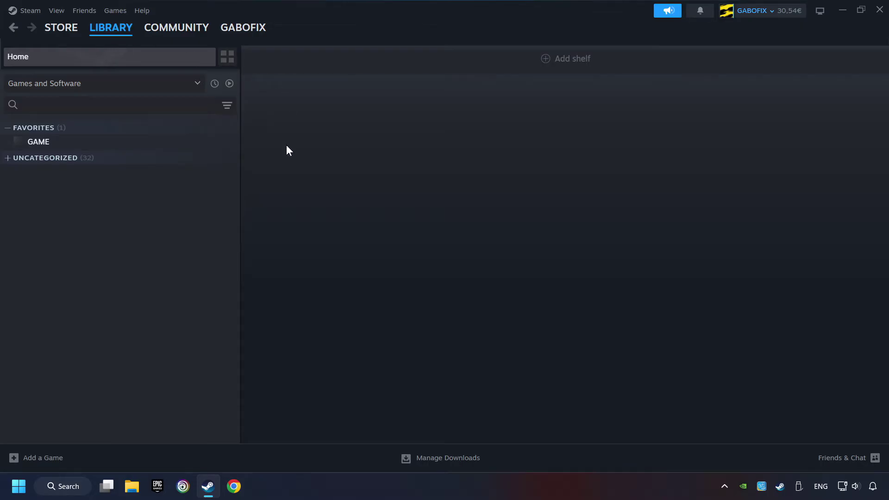
right_click(195, 144)
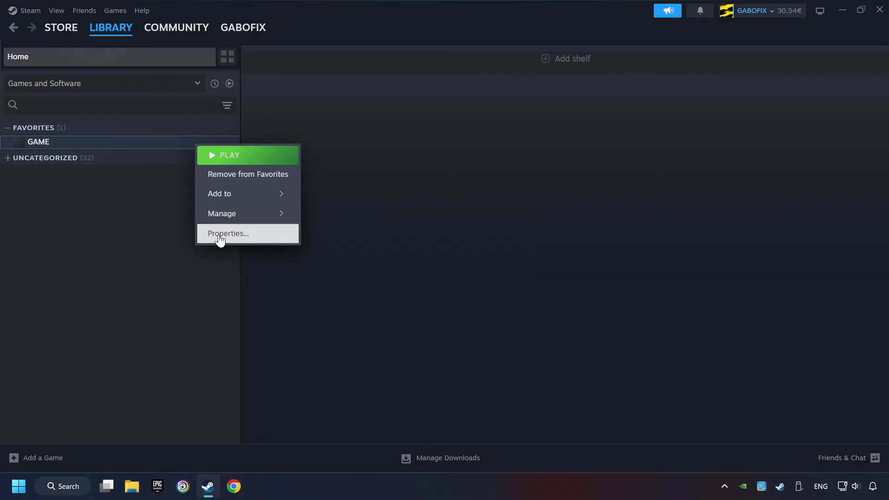
left_click(274, 239)
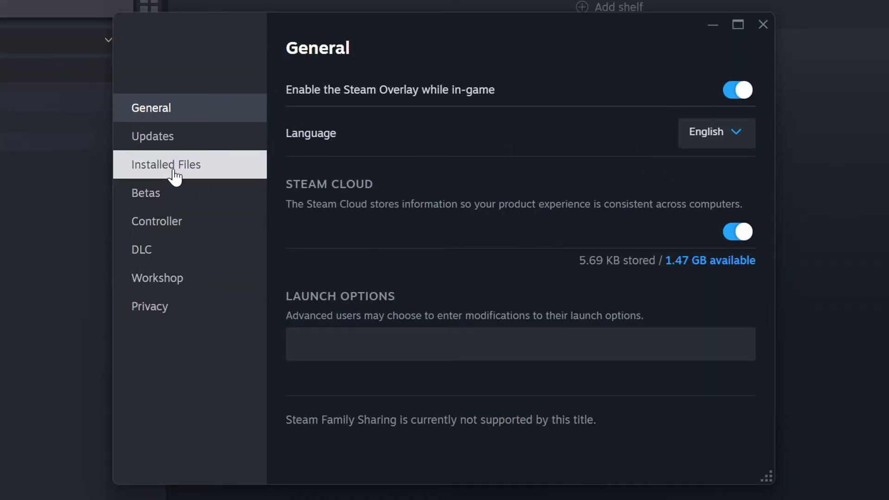
left_click(206, 173)
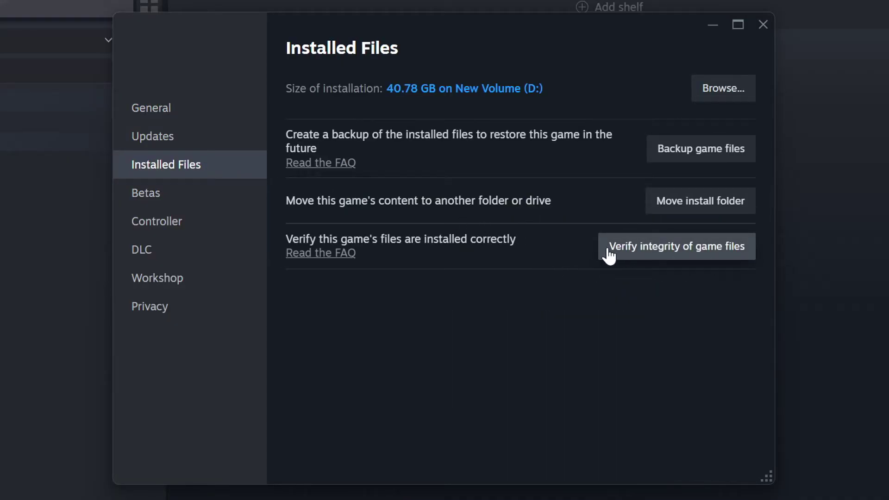
left_click(689, 254)
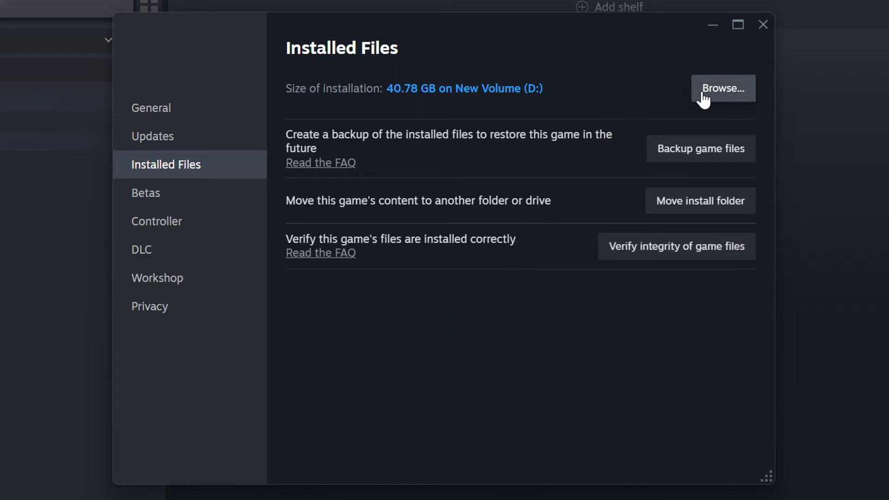
Step: From the game's install folder, bring up GAME.exe's Compatibility properties
left_click(729, 90)
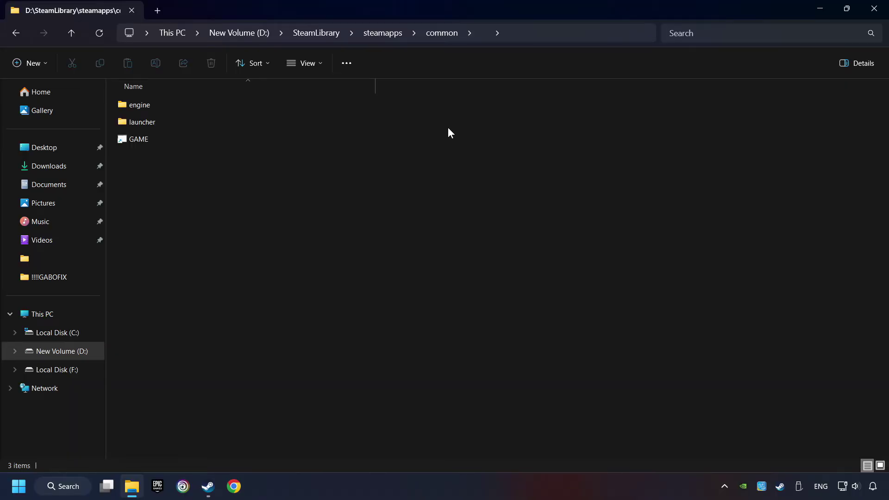
left_click(278, 138)
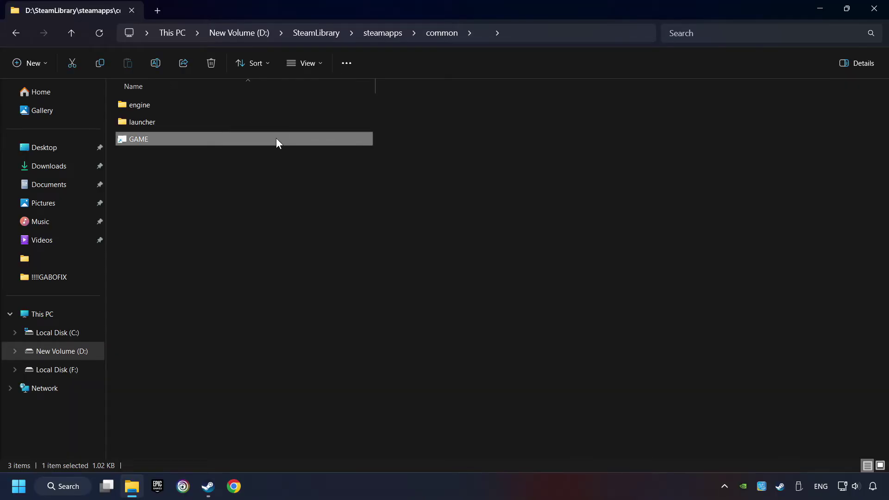
right_click(283, 138)
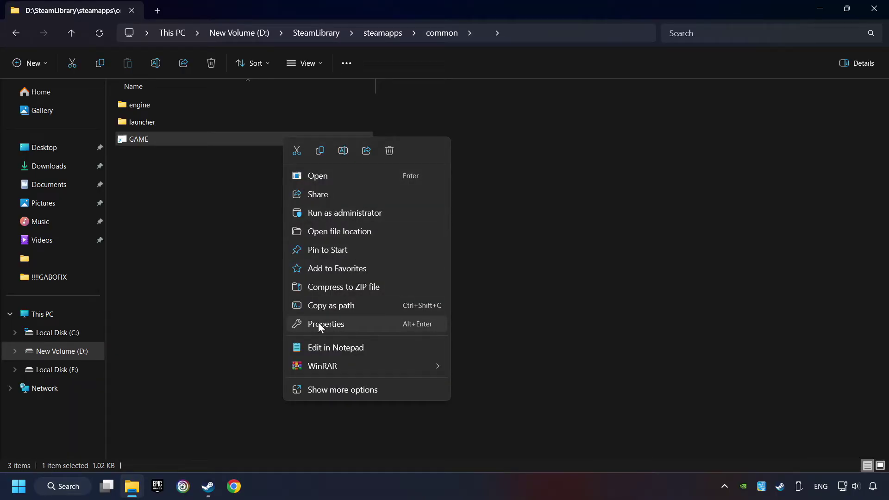
left_click(299, 325)
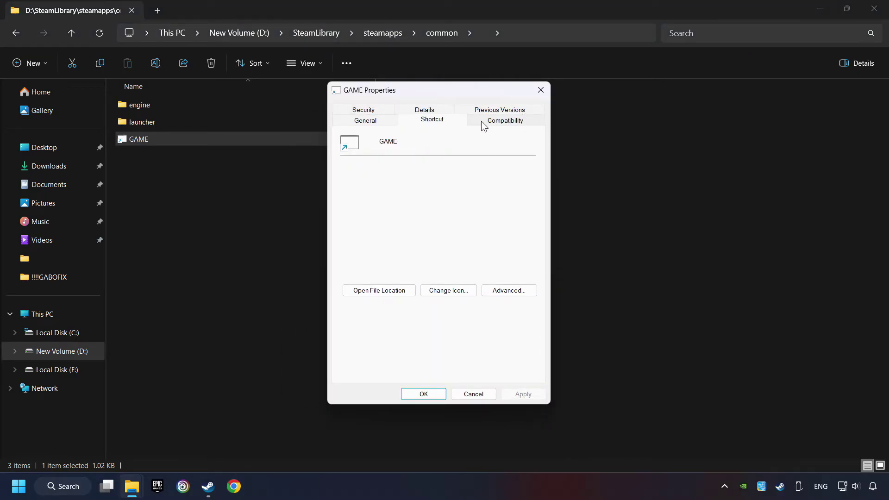
left_click(525, 123)
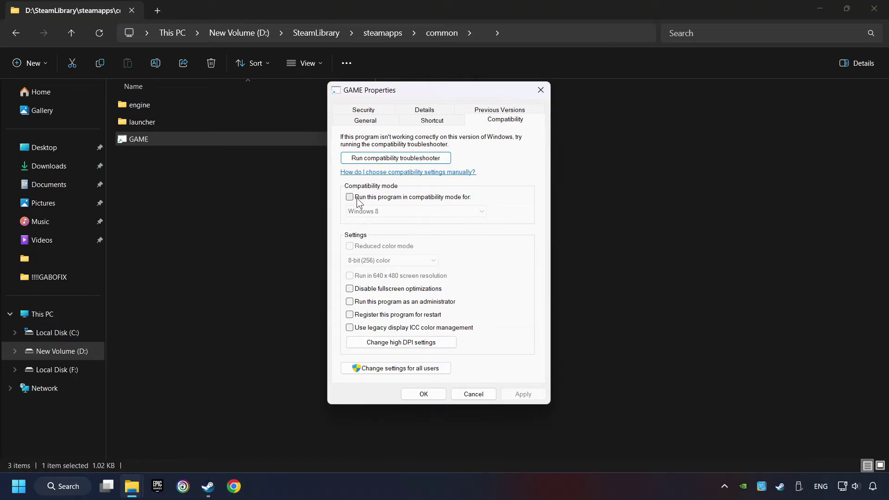
Step: Enable Windows 8 compatibility mode, disable fullscreen optimizations, run as administrator, and apply
left_click(424, 201)
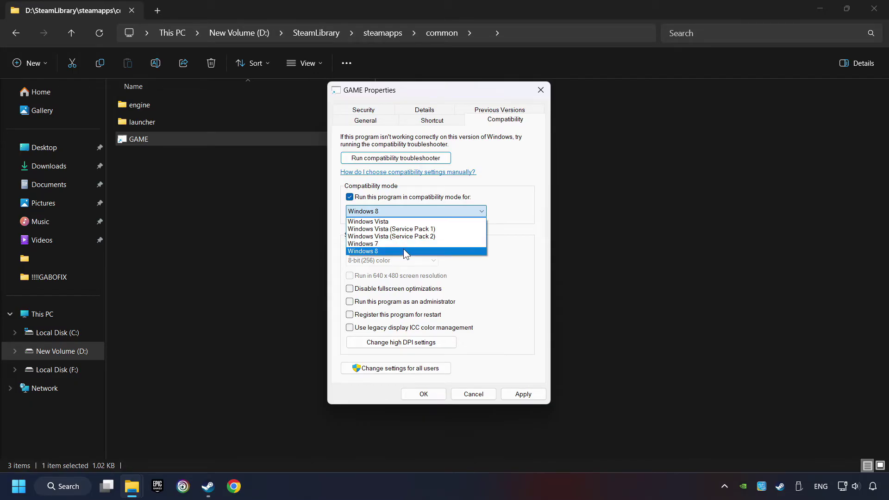
left_click(393, 250)
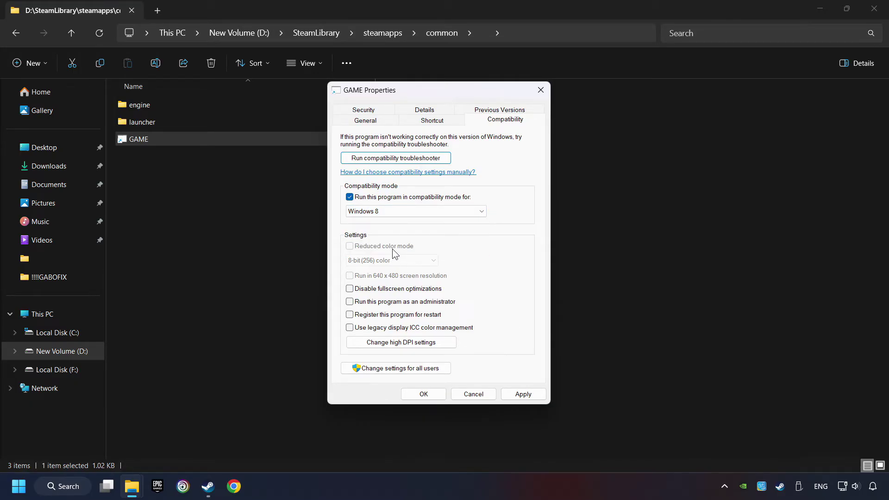
left_click(350, 289)
left_click(350, 303)
left_click(525, 396)
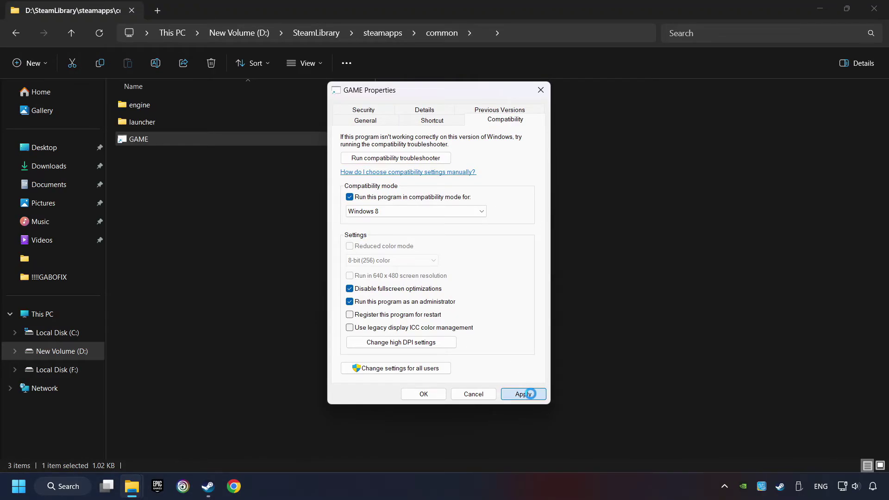
left_click(424, 394)
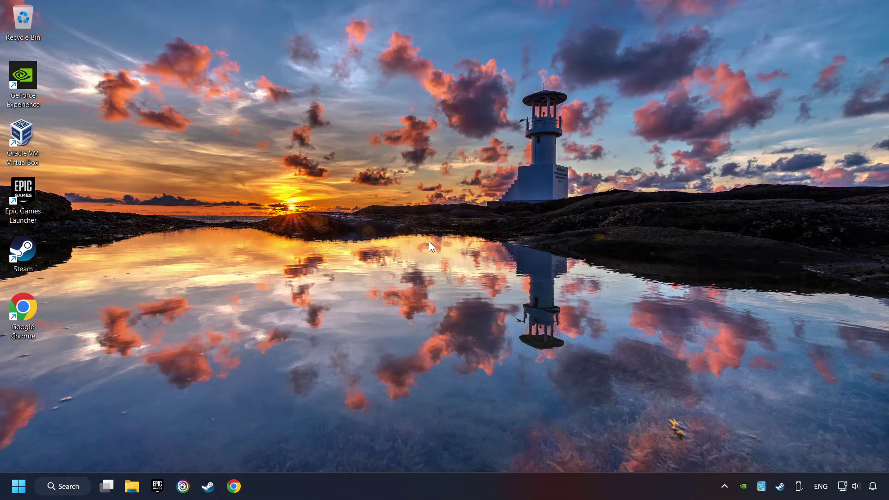
Step: Check for Windows updates in Settings, see the system is up to date, and close Settings
left_click(66, 486)
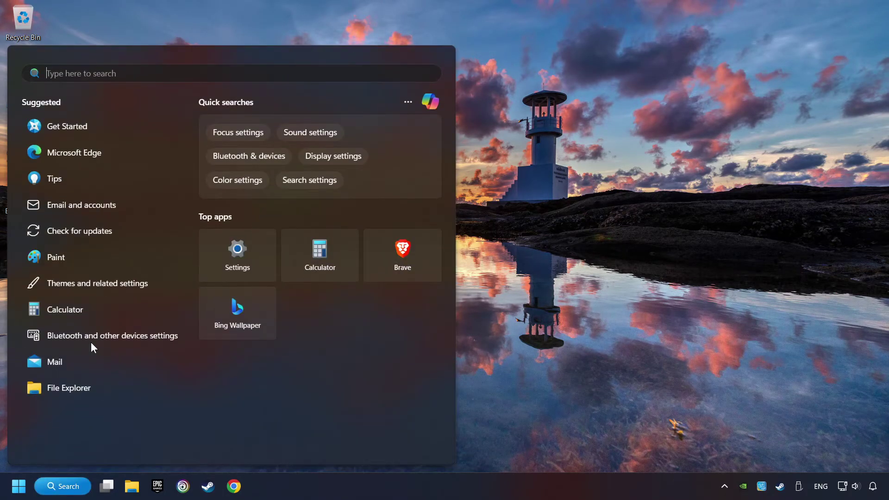
type("upda")
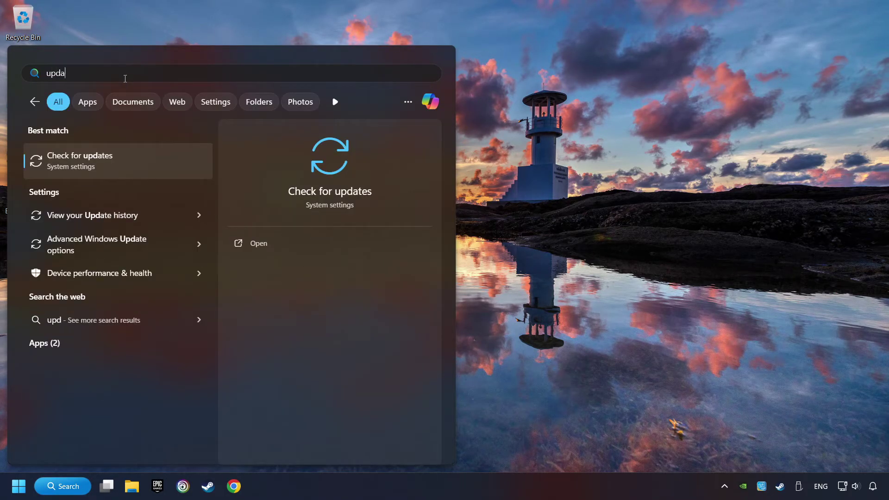
type("tes")
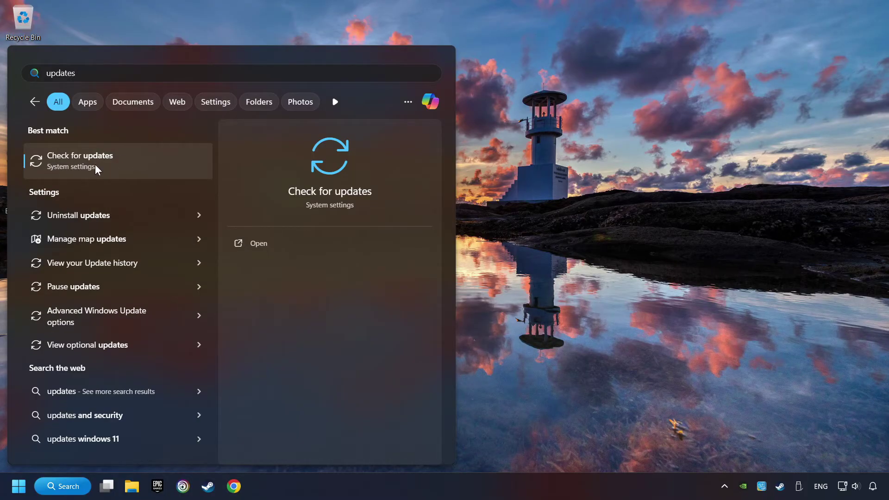
left_click(177, 161)
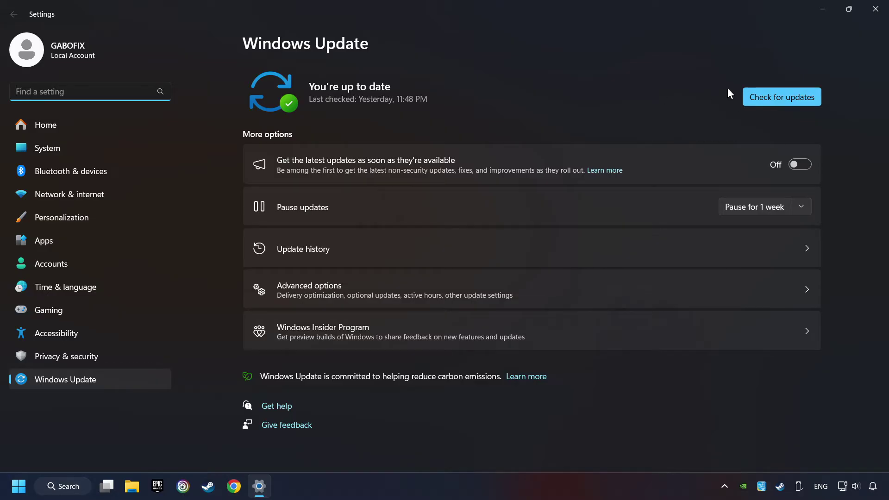
left_click(800, 97)
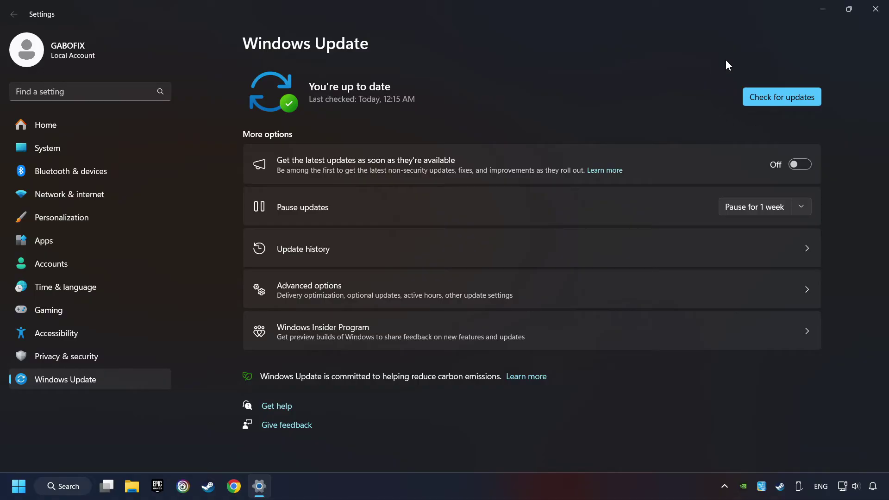
left_click(877, 9)
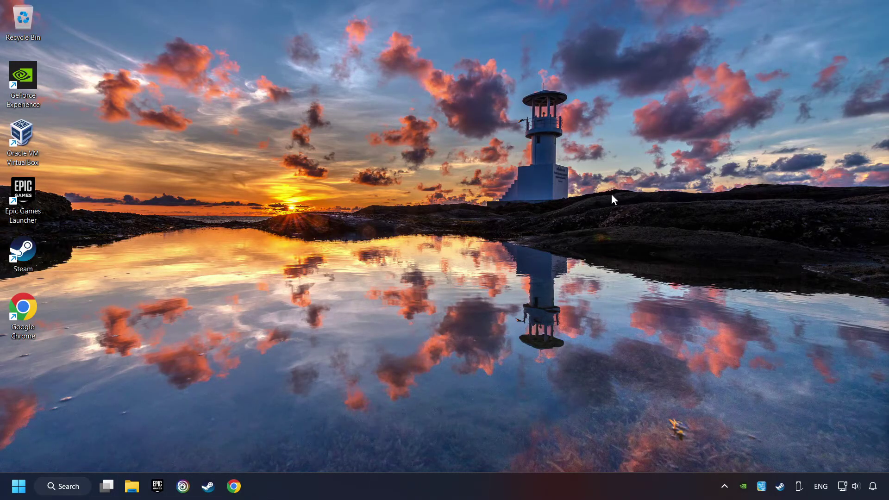
Step: Bring up Task Manager from the taskbar and show the Startup apps list
right_click(445, 486)
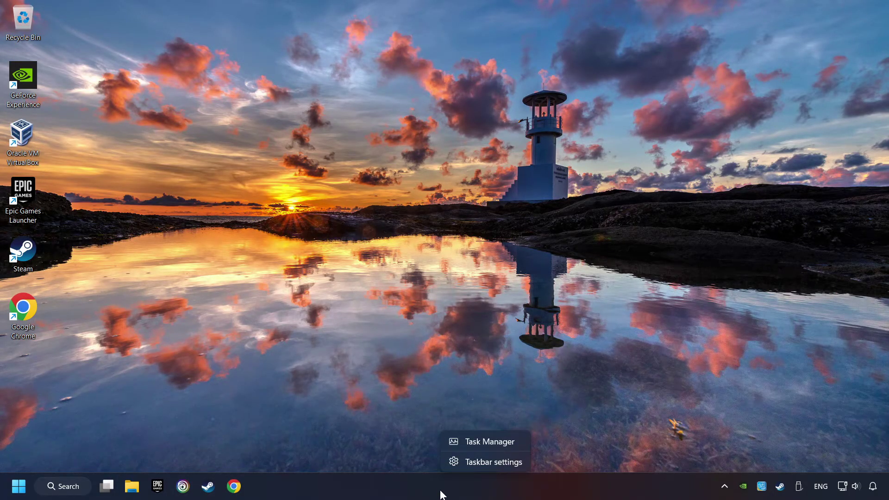
left_click(487, 441)
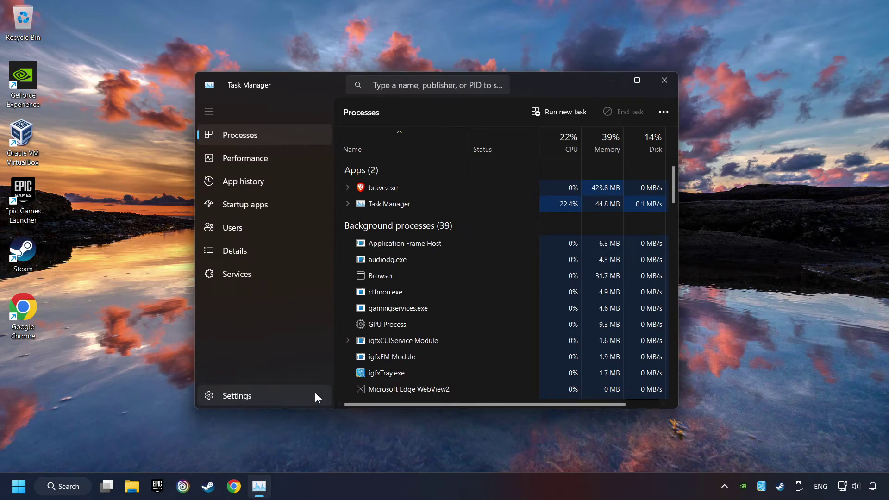
left_click(293, 204)
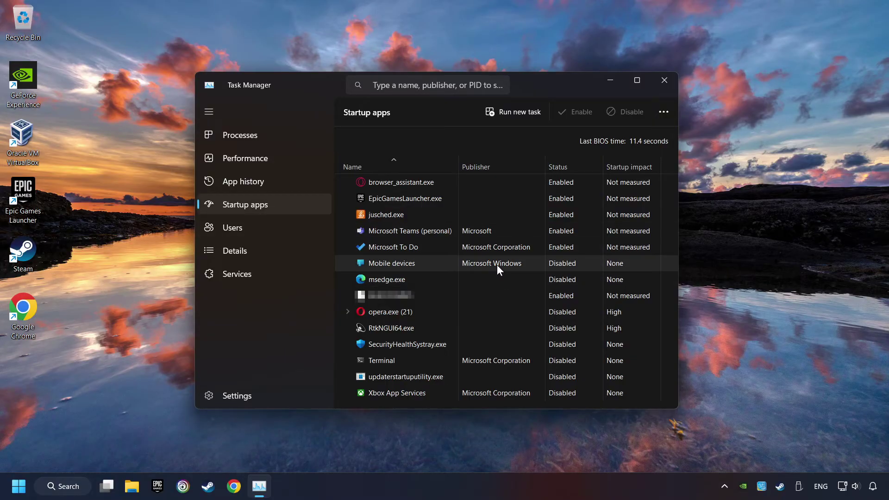
Step: Disable Microsoft To Do, Teams (personal), jusched.exe, EpicGamesLauncher.exe and browser_assistant.exe at startup, then close Task Manager
left_click(511, 247)
left_click(624, 115)
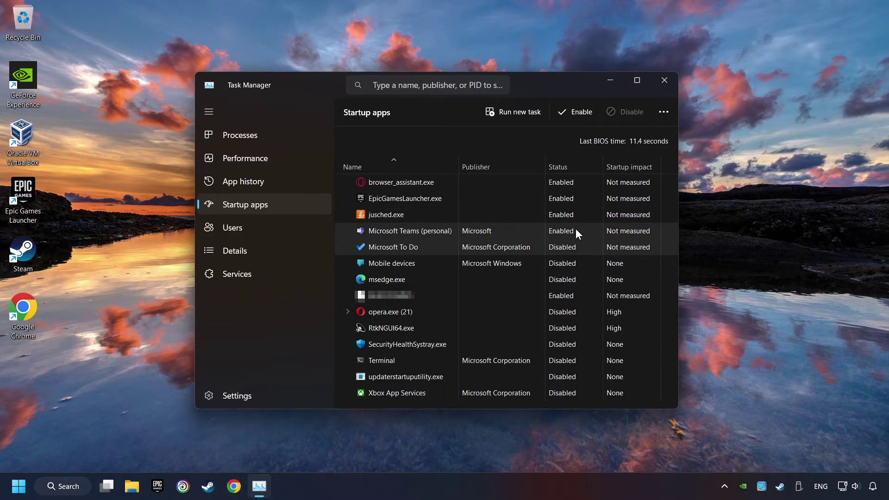
left_click(576, 228)
left_click(614, 113)
left_click(562, 212)
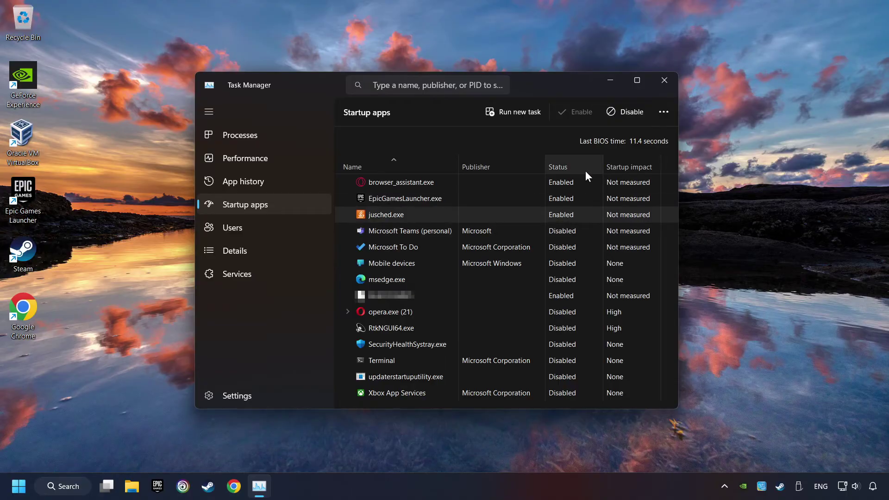
left_click(625, 113)
left_click(589, 199)
left_click(630, 109)
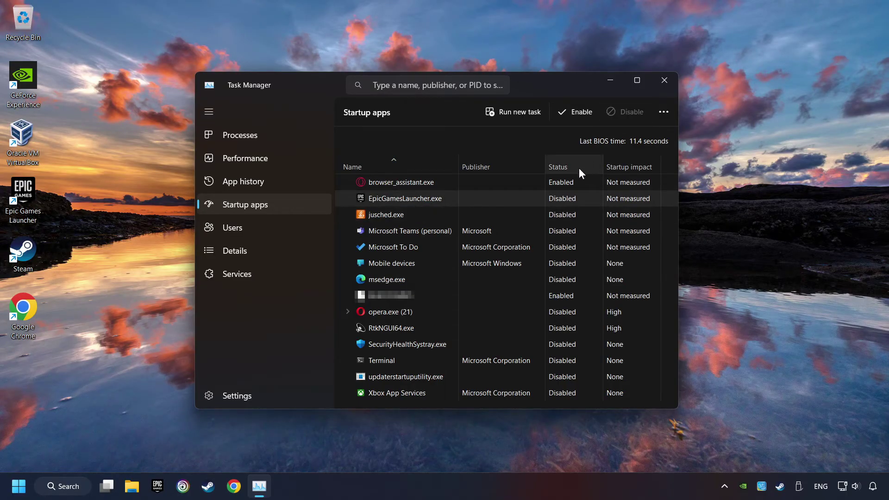
left_click(583, 182)
left_click(620, 111)
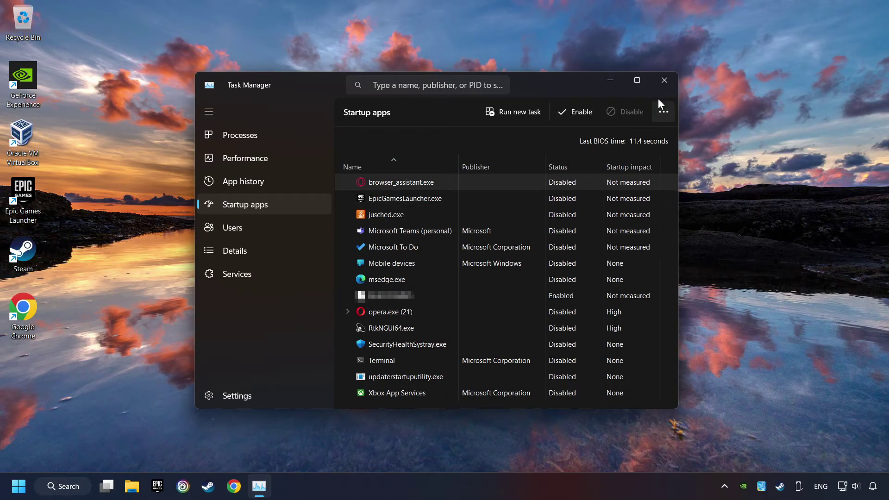
left_click(665, 81)
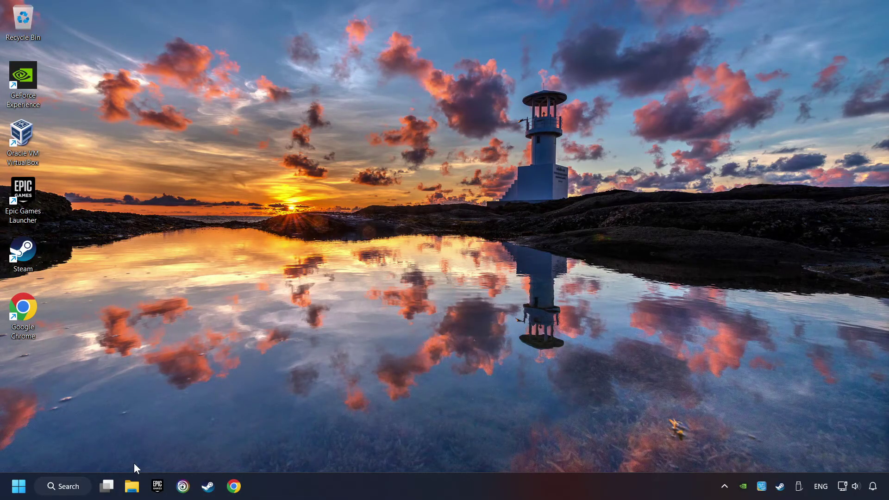
Step: Reach the firewall's allowed apps page via search and unlock the list for editing
left_click(70, 487)
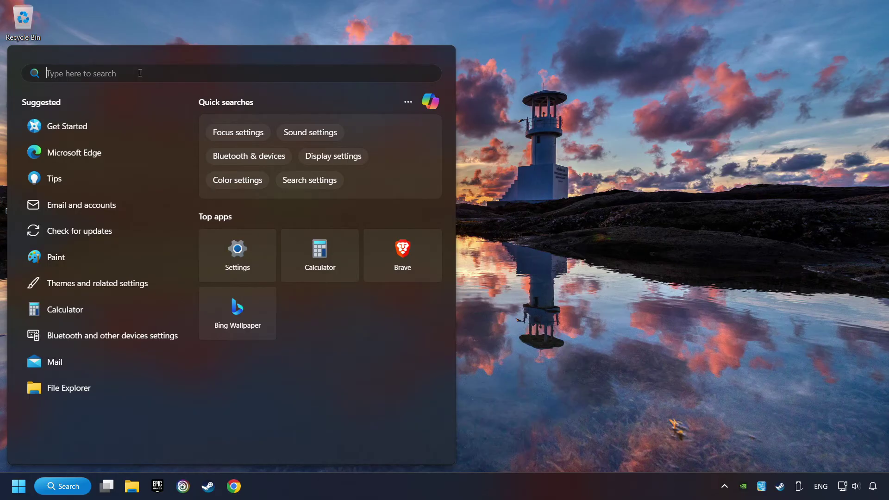
type("firewall")
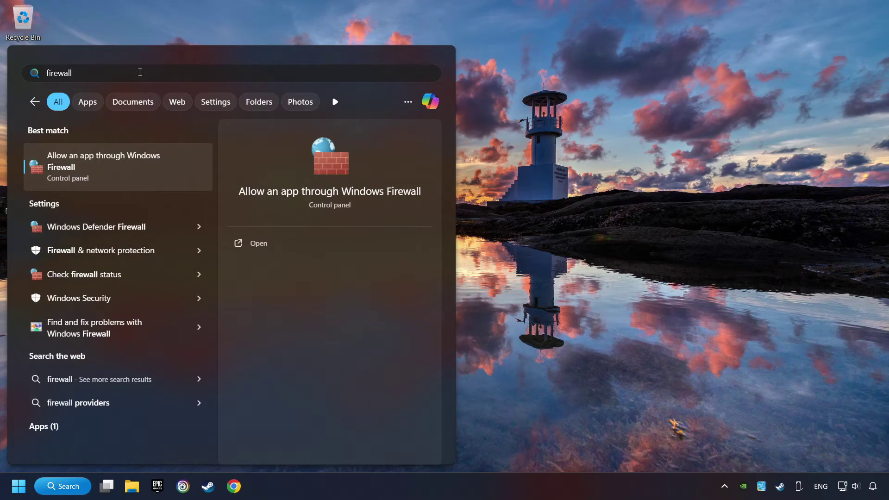
left_click(182, 168)
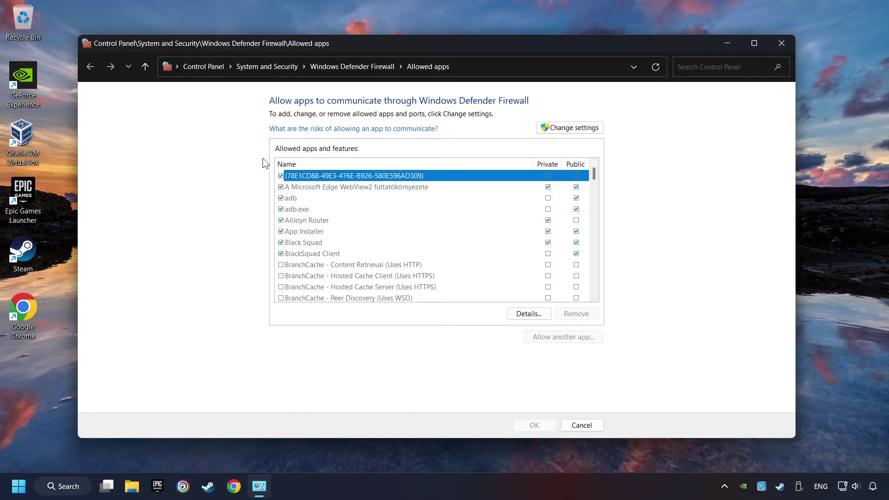
left_click(585, 127)
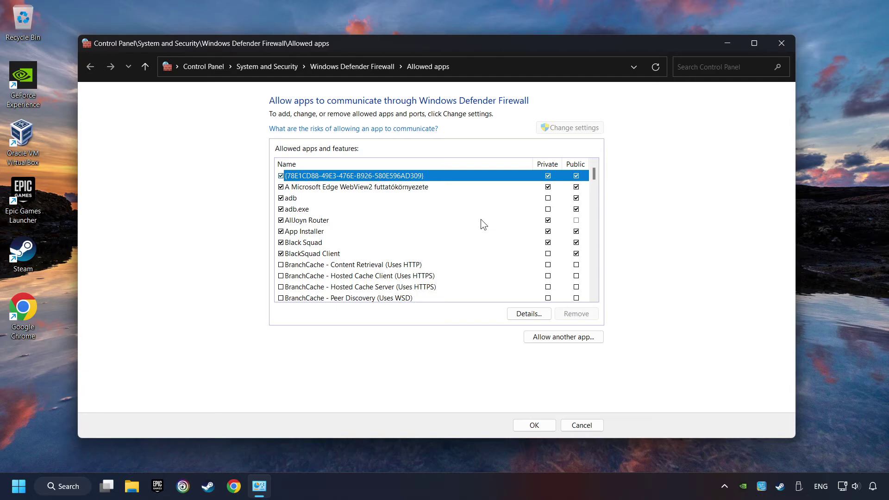
scroll(452, 231, "down", 8)
scroll(389, 251, "down", 8)
scroll(390, 251, "up", 6)
scroll(373, 217, "up", 10)
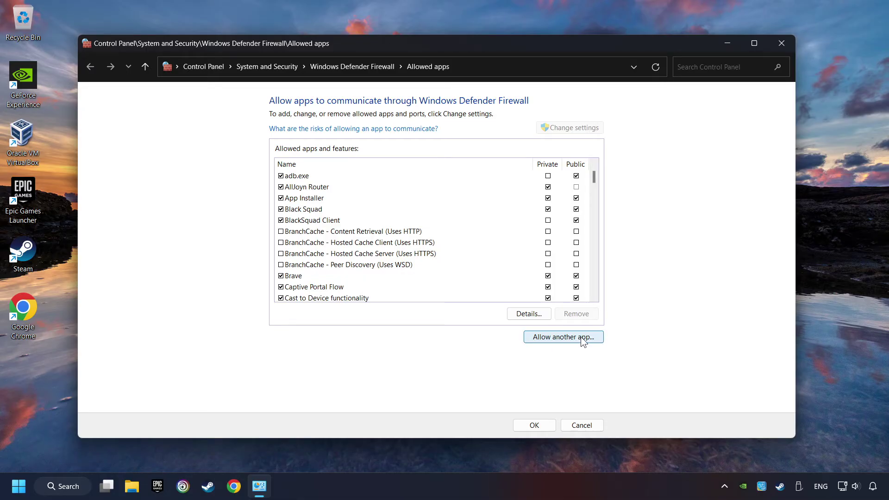
Step: Allow GAME.exe through Windows Defender Firewall on private and public networks and save with OK
key("g")
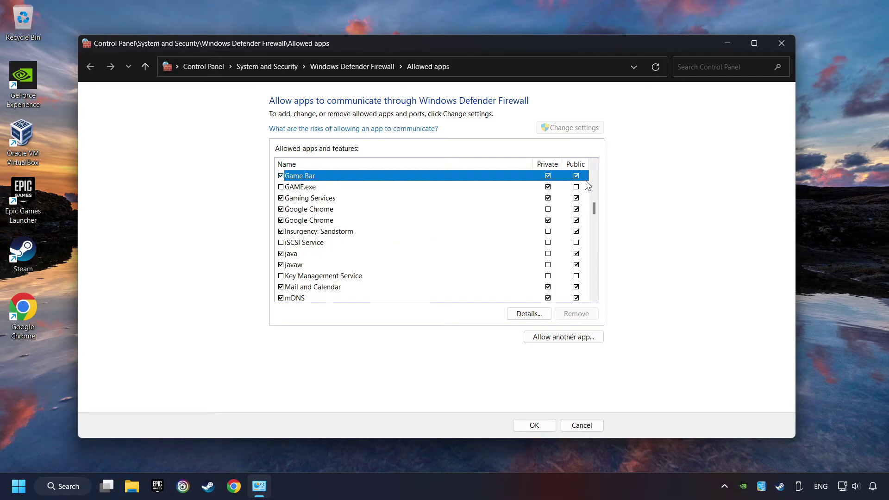
key("g")
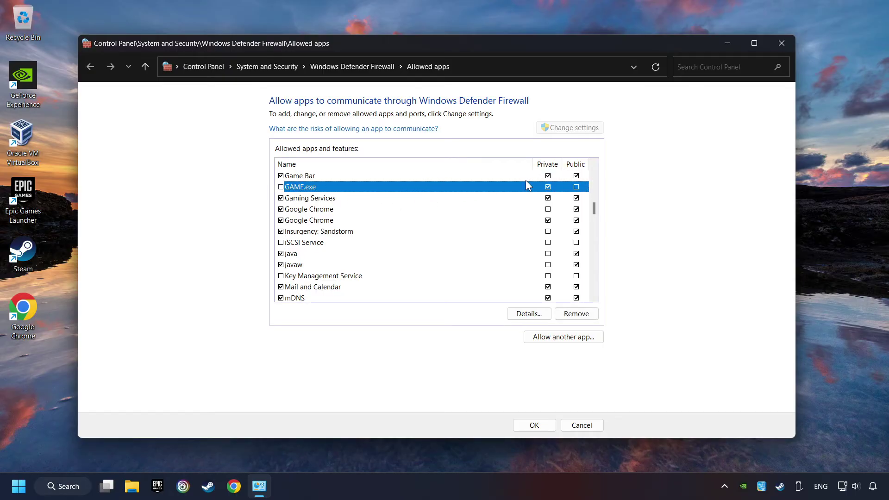
left_click(280, 187)
left_click(577, 187)
left_click(535, 425)
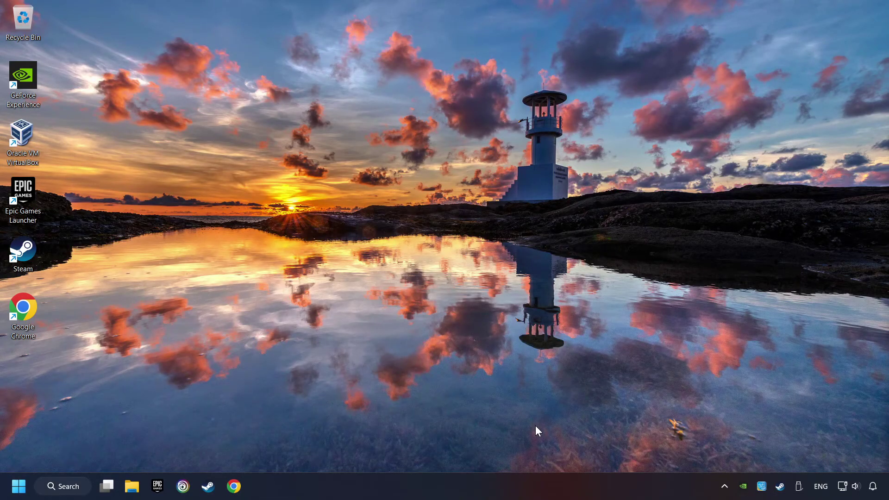
Step: Run sfc /scannow from an administrator Command Prompt launched via search
left_click(80, 489)
type("c")
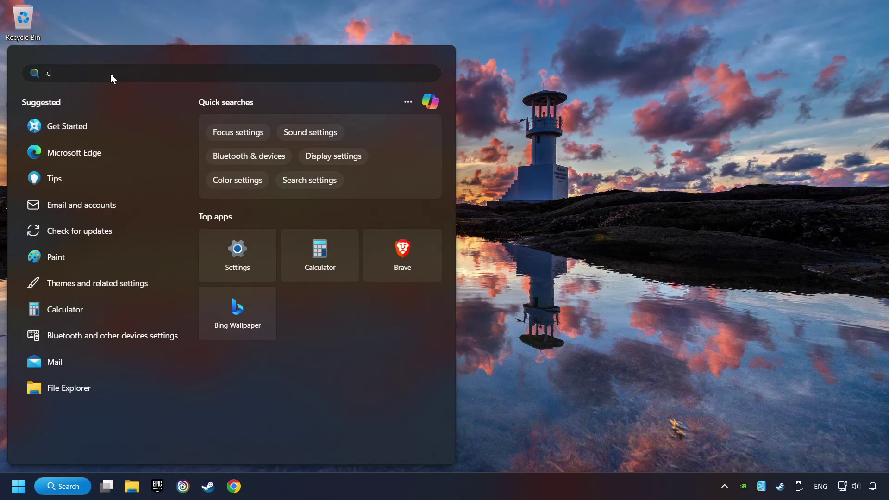
type("md")
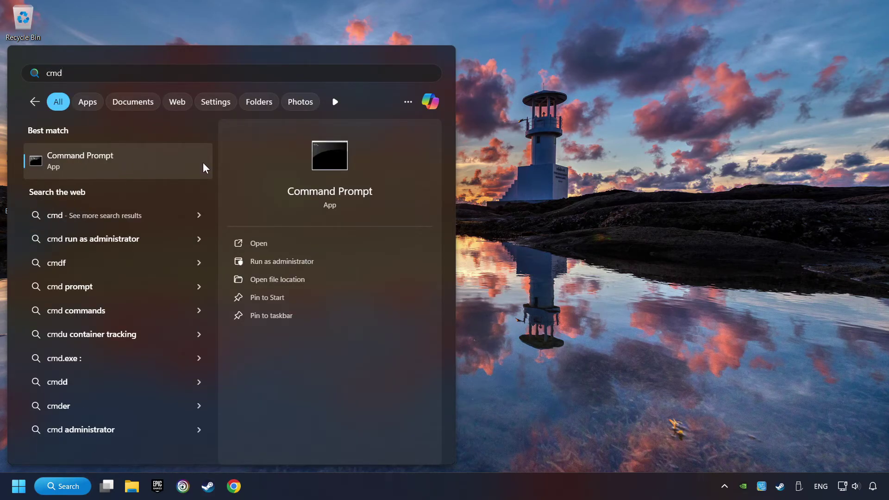
right_click(174, 162)
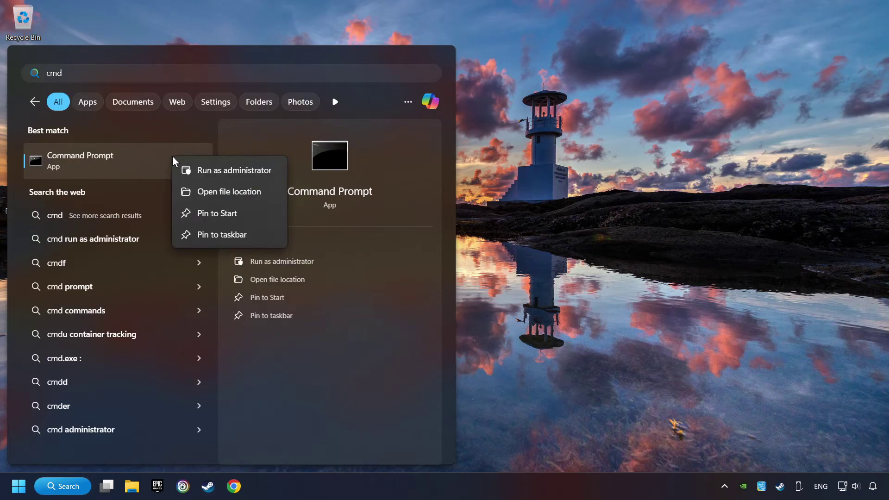
left_click(221, 170)
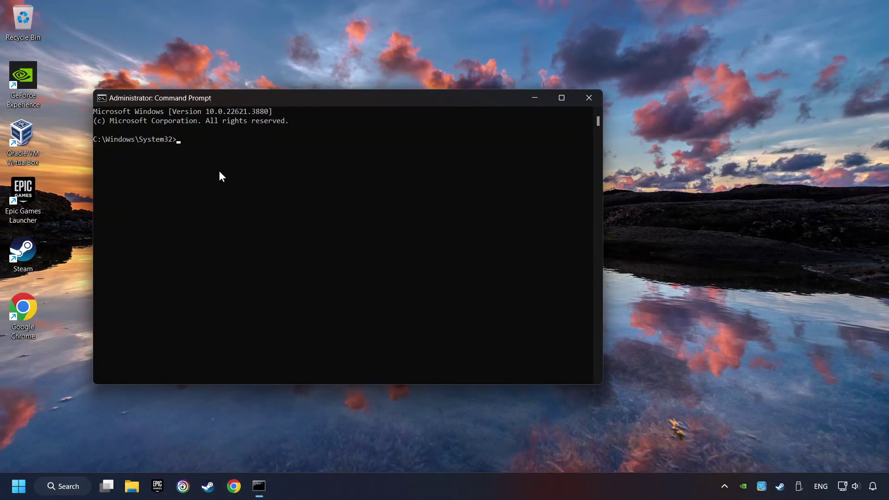
left_click_drag(259, 99, 359, 113)
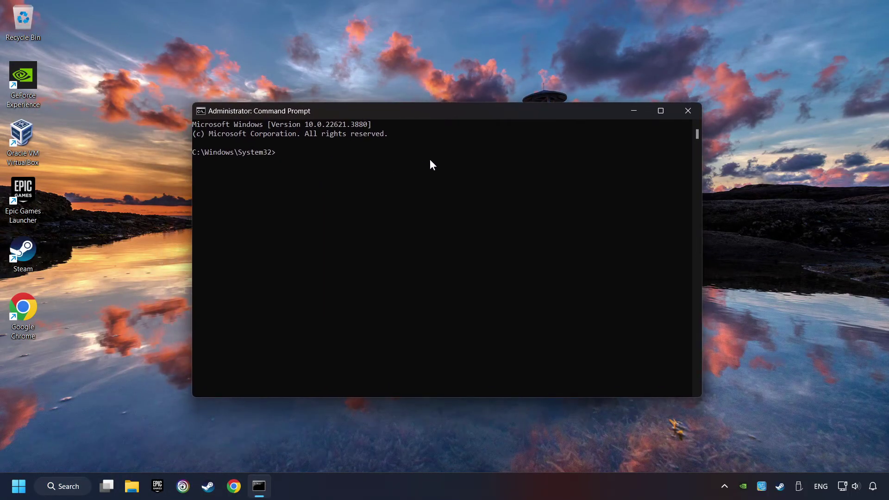
type("sfc /")
type("scanno")
type("w")
key("Return")
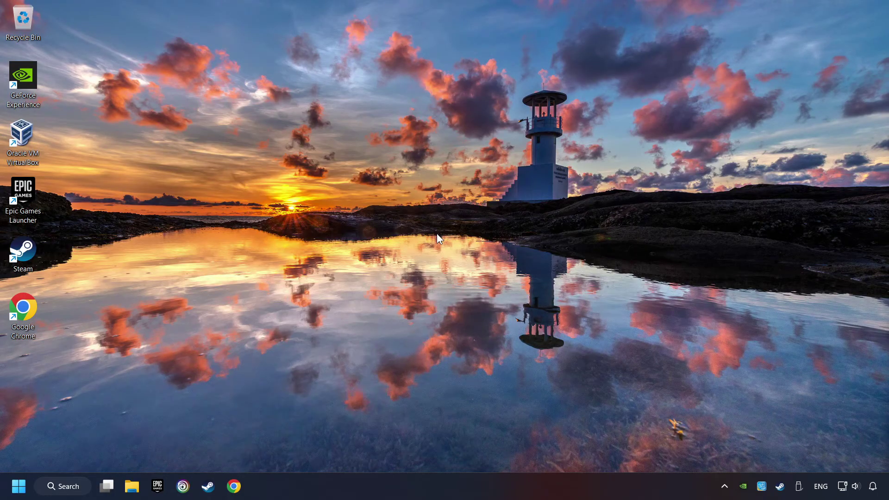
Step: Reach the Date & time settings page
left_click(19, 487)
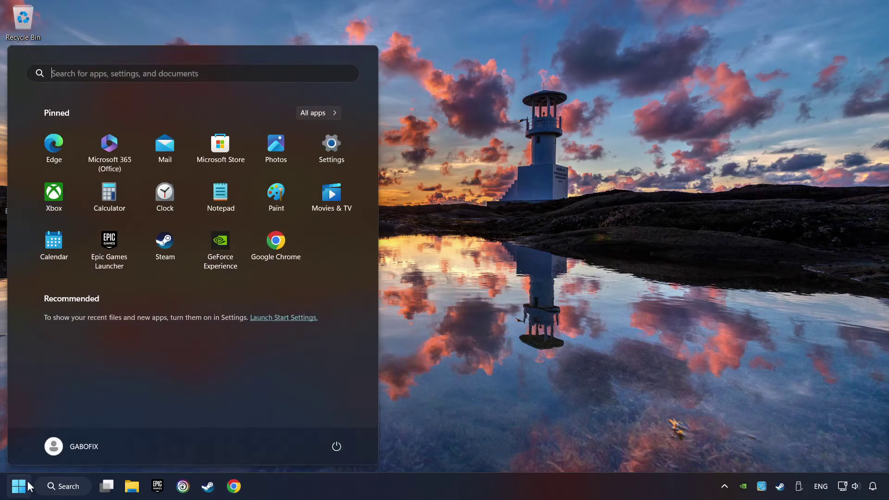
left_click(334, 444)
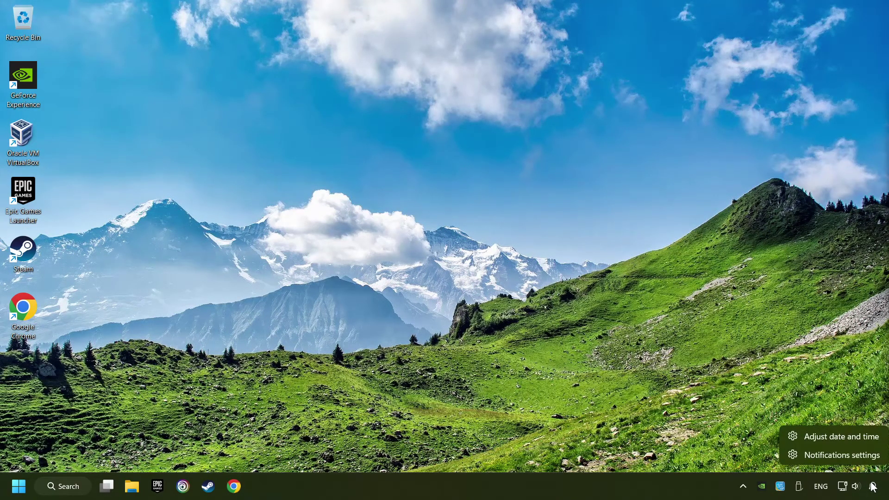
left_click(846, 438)
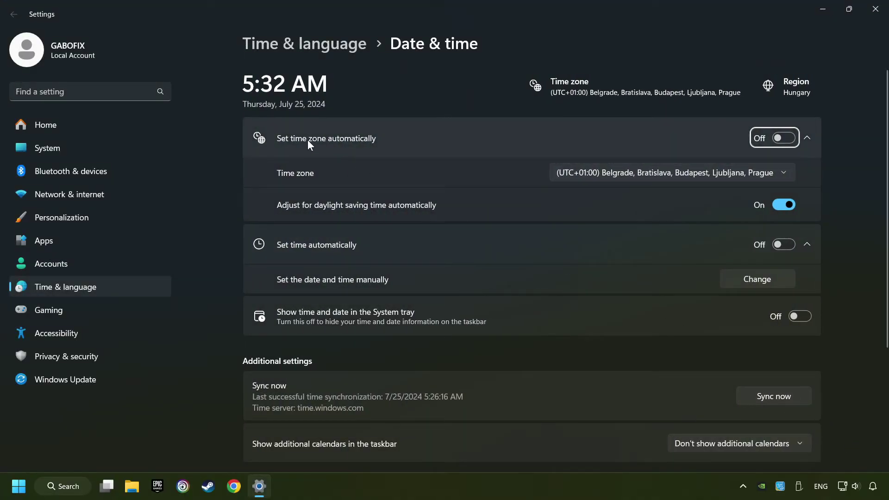
Step: Turn on automatic time zone and automatic time, sync the clock now, and close Settings
left_click(781, 138)
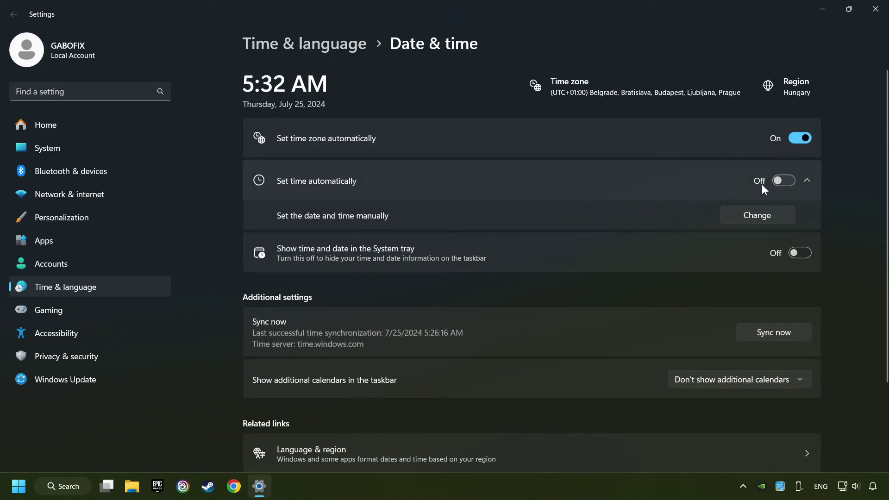
left_click(778, 183)
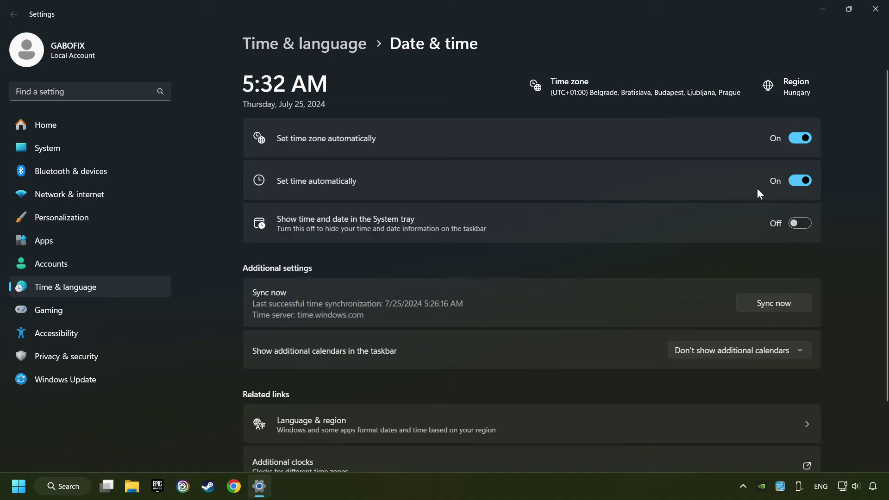
left_click(798, 308)
left_click(874, 14)
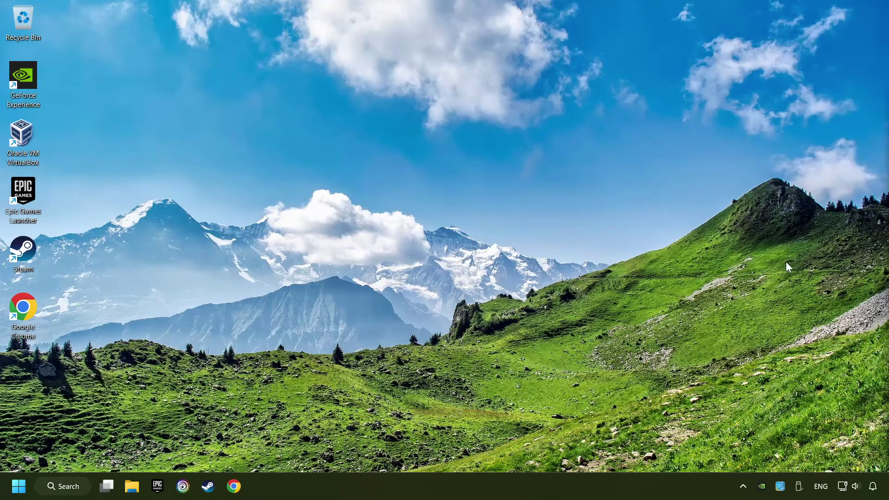
Step: In Proxy settings, leave the manual proxy server Off, save it, and close Settings
right_click(843, 481)
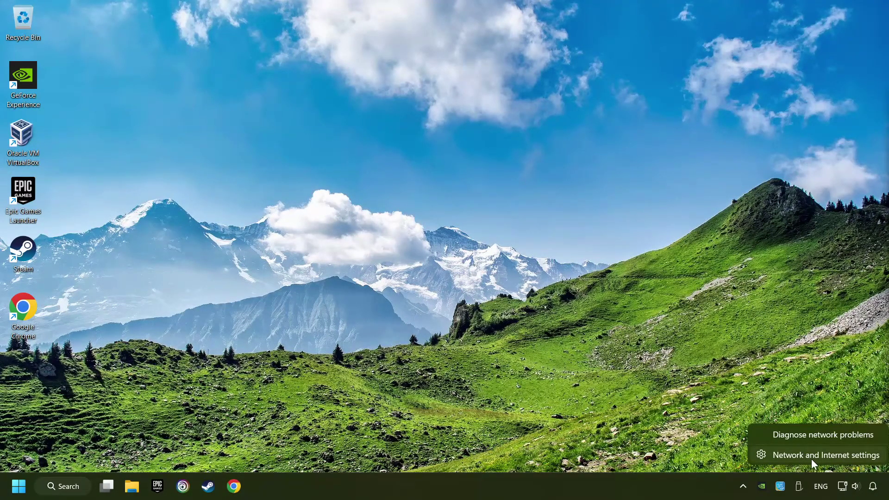
left_click(835, 459)
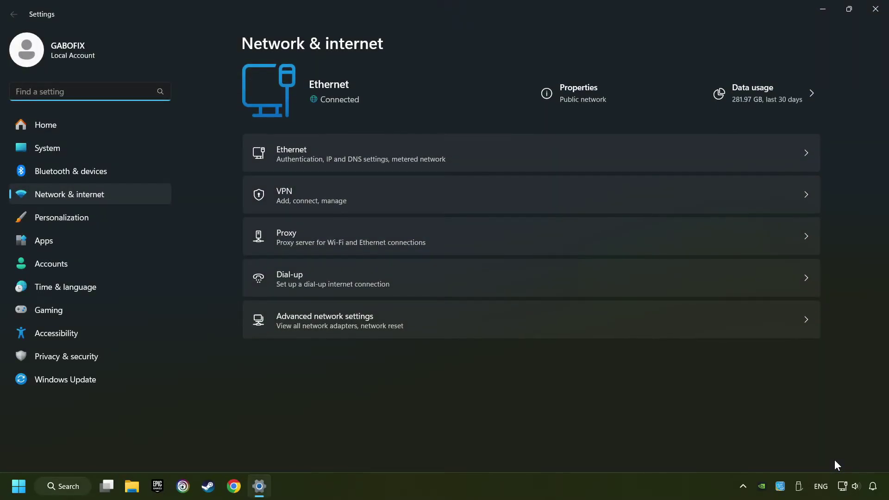
left_click(365, 241)
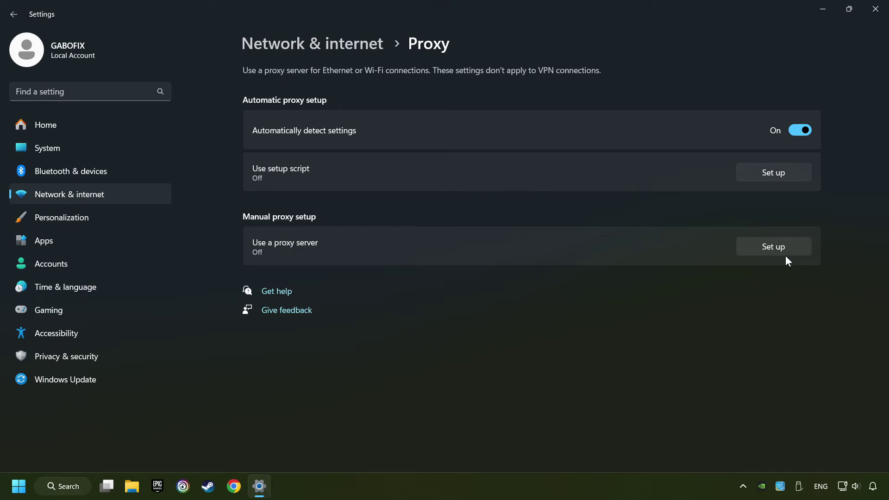
left_click(770, 249)
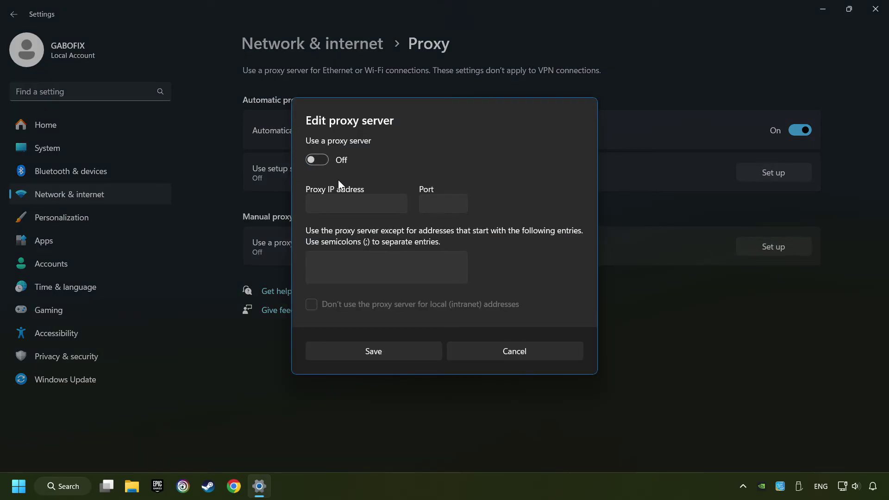
left_click(386, 354)
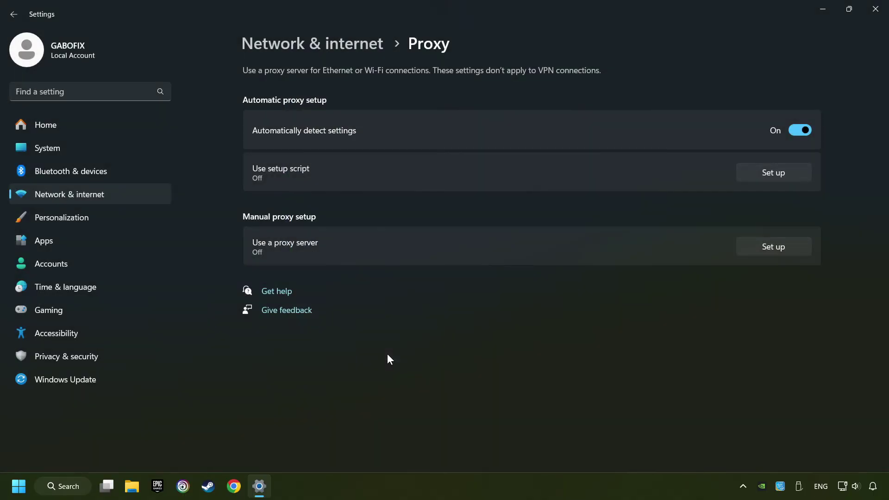
left_click(875, 9)
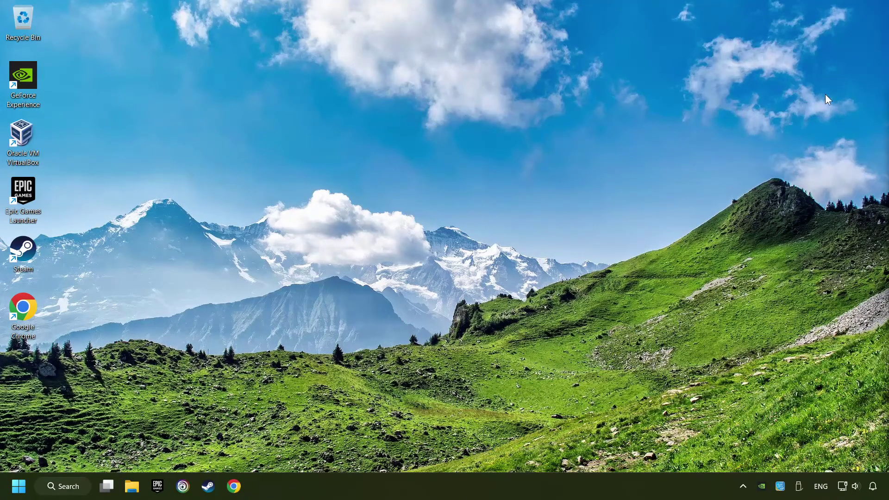
Step: Launch an administrator Command Prompt and bring the commands.txt list alongside it
left_click(69, 489)
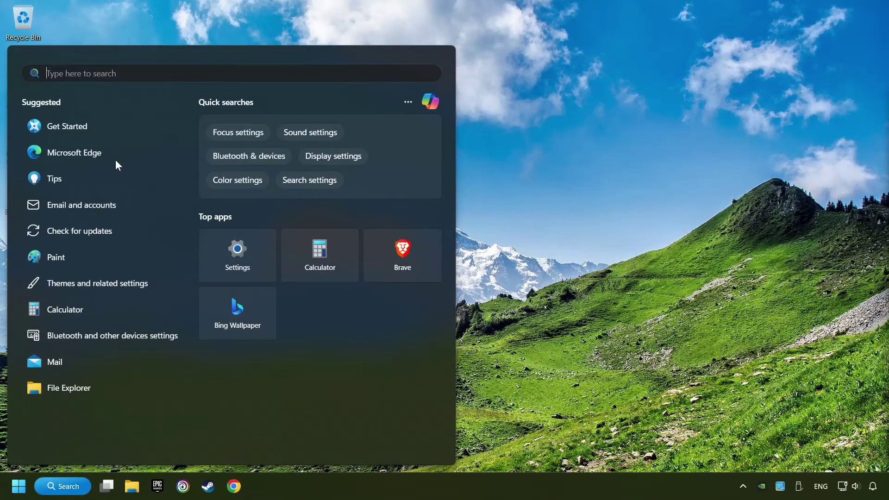
type("cmd")
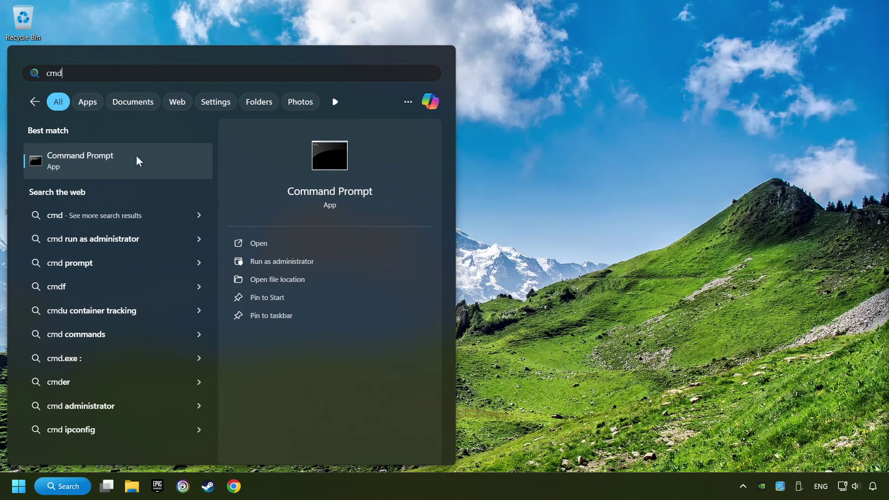
right_click(168, 157)
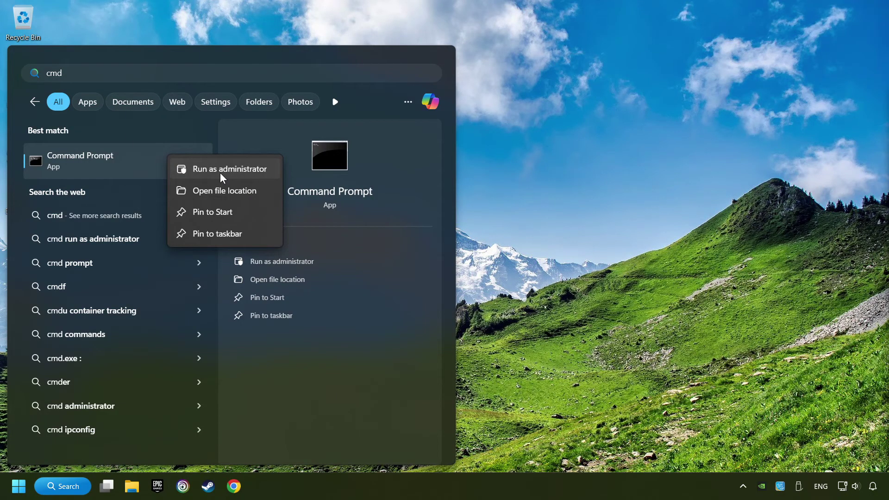
left_click(221, 173)
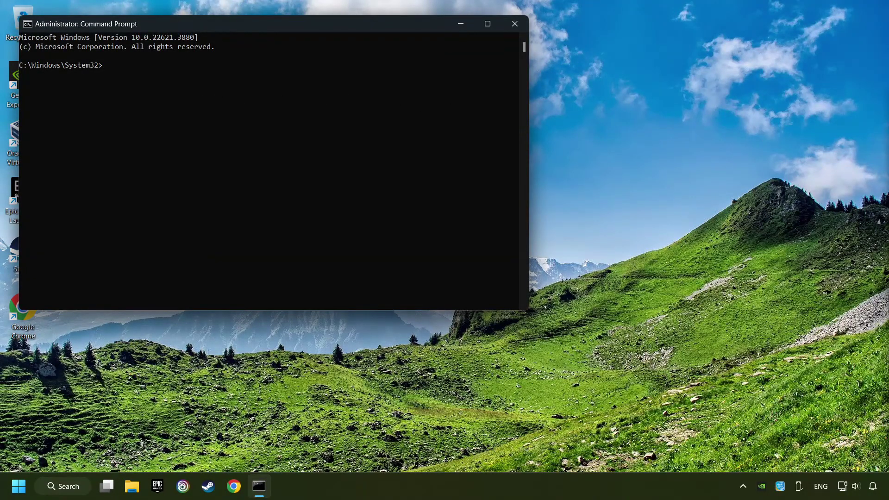
left_click_drag(754, 306, 770, 270)
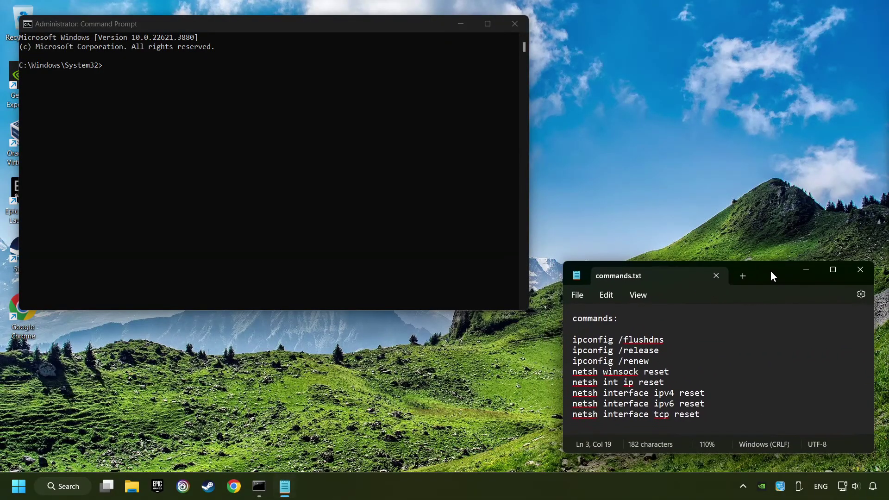
left_click(660, 339)
Step: Paste and run ipconfig /flushdns, ipconfig /release and ipconfig /renew from commands.txt
left_click_drag(661, 339, 559, 339)
key("ctrl+c")
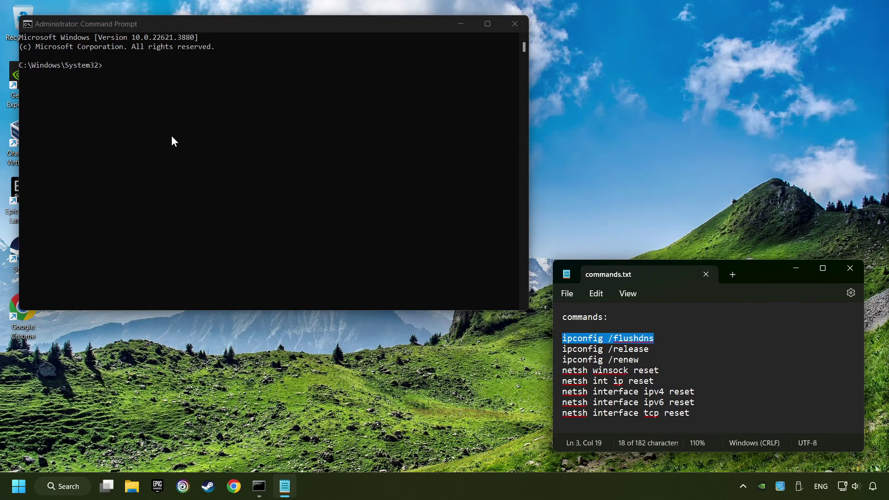
right_click(171, 135)
key("Return")
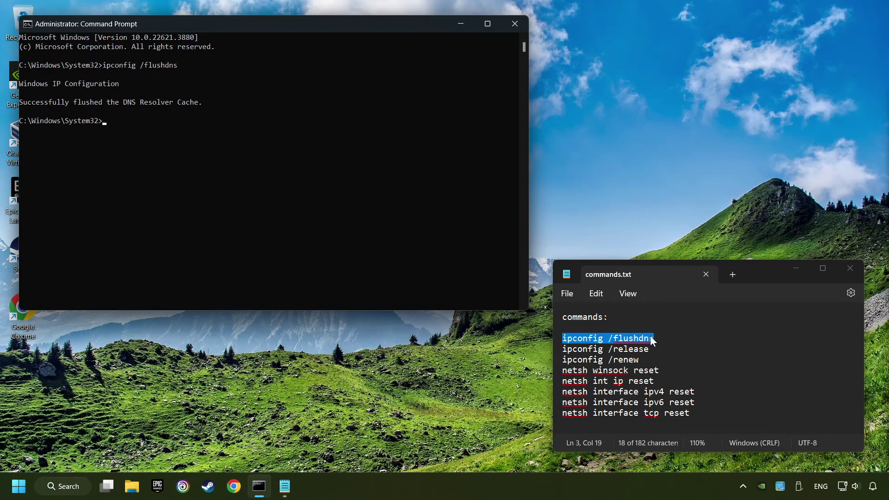
left_click_drag(561, 349, 649, 349)
key("ctrl+c")
right_click(226, 129)
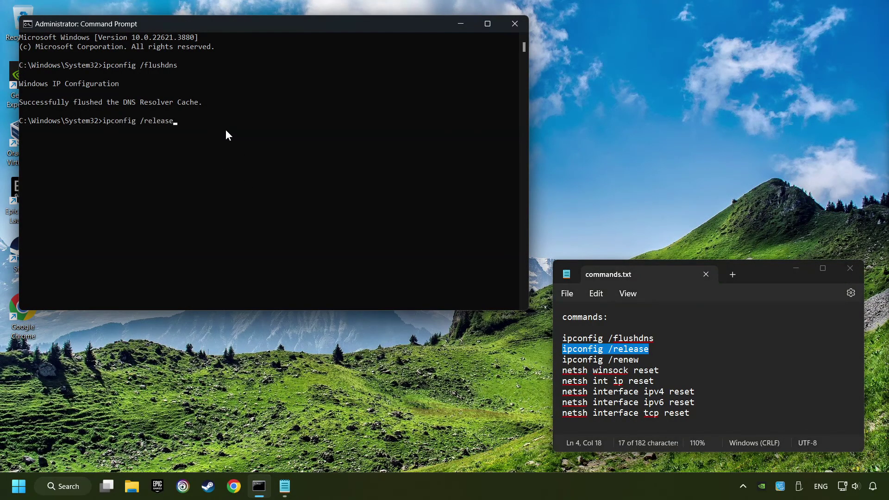
key("Return")
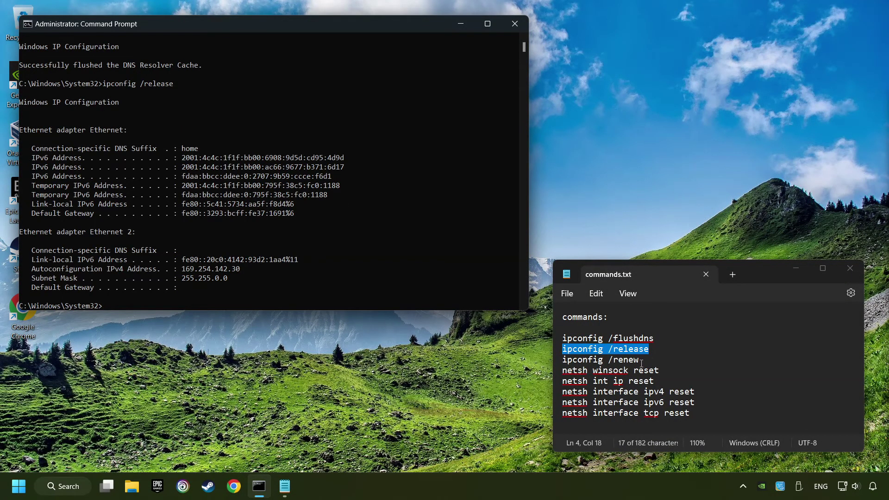
left_click_drag(562, 360, 640, 360)
key("ctrl+c")
right_click(307, 237)
key("Return")
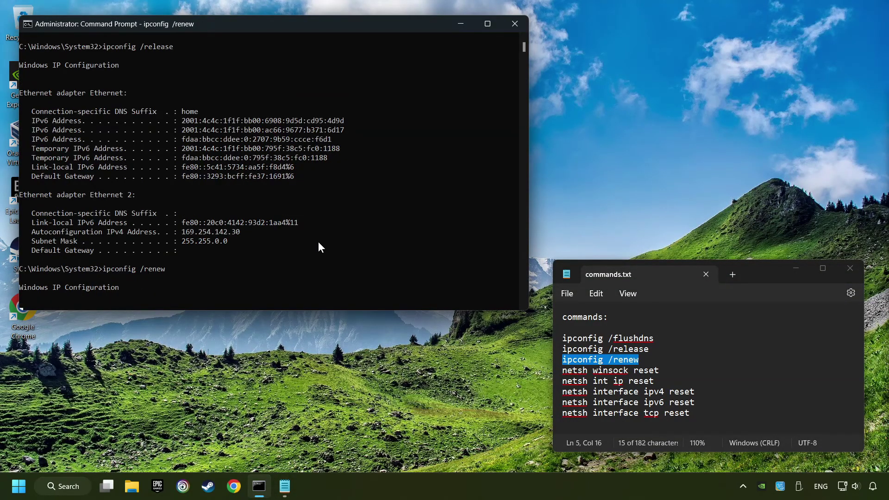
Step: Paste and run netsh winsock reset and netsh int ip reset
left_click_drag(673, 370, 561, 371)
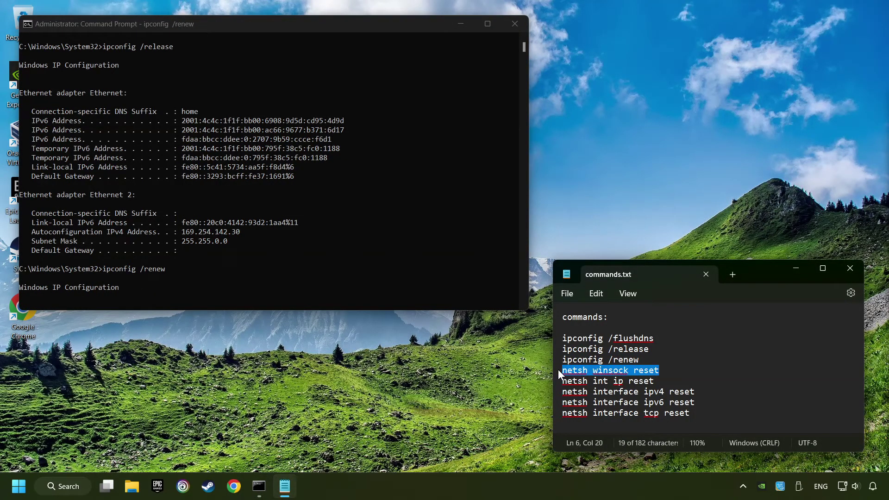
key("ctrl+c")
right_click(316, 222)
key("Return")
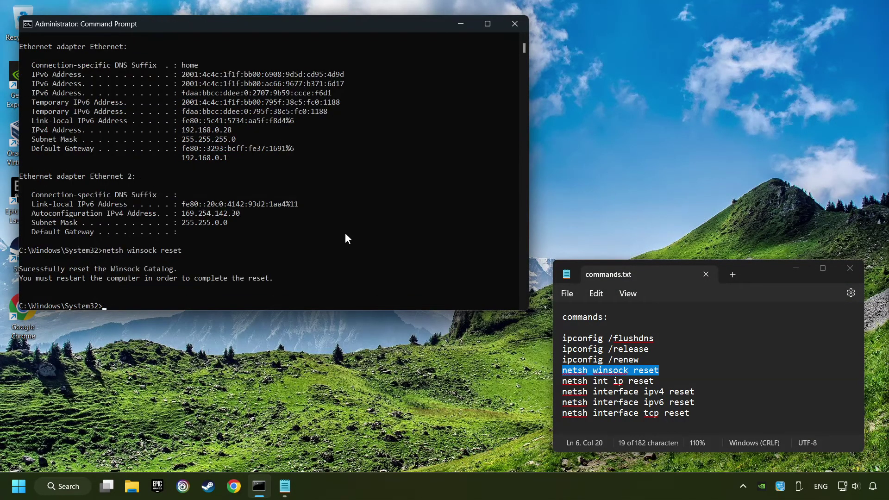
left_click_drag(664, 382, 547, 383)
key("ctrl+c")
right_click(326, 237)
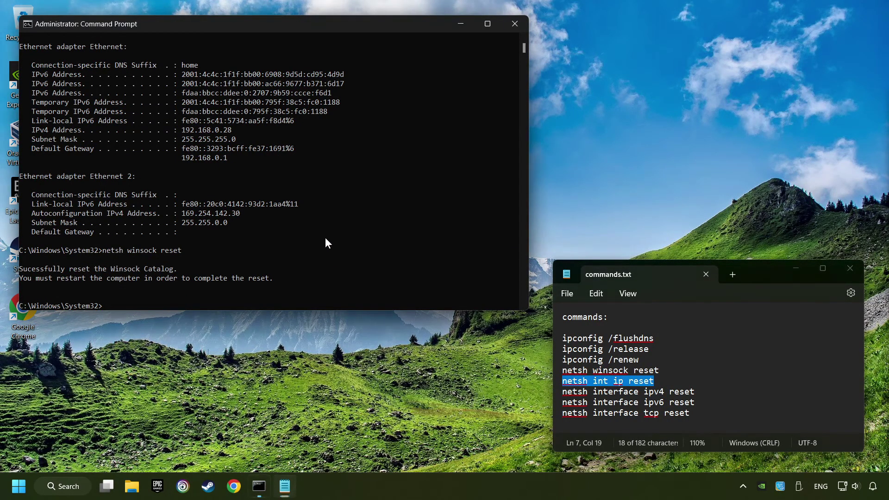
key("Return")
Step: Paste the netsh interface ipv4, ipv6 and tcp reset commands, running the TCP reset
left_click_drag(695, 393, 561, 392)
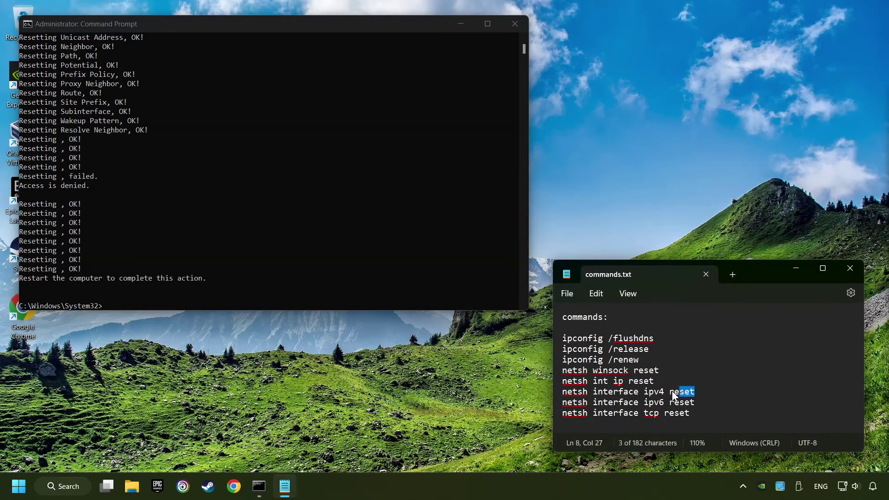
key("ctrl+c")
right_click(258, 211)
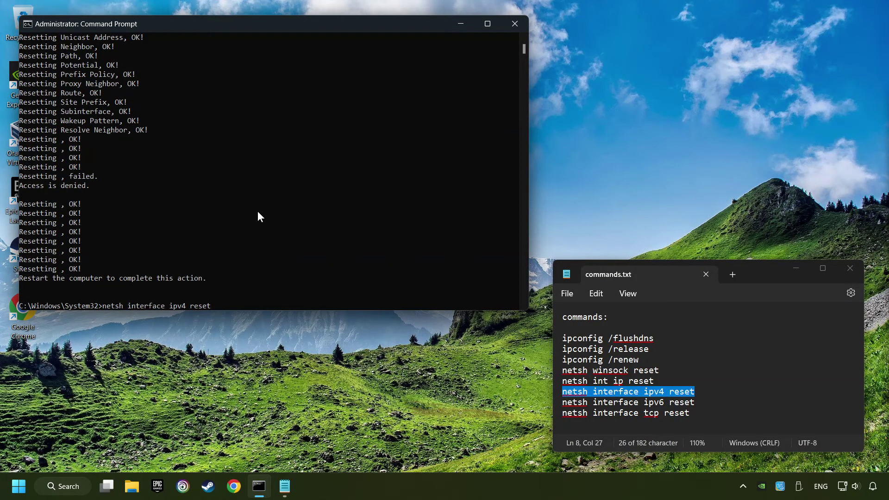
key("Escape")
left_click_drag(695, 402, 553, 402)
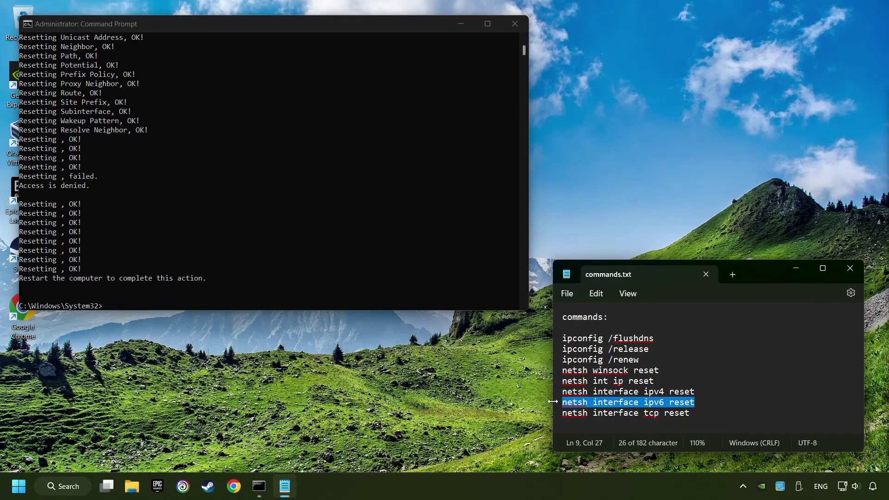
key("ctrl+c")
left_click(248, 229)
right_click(248, 229)
key("Escape")
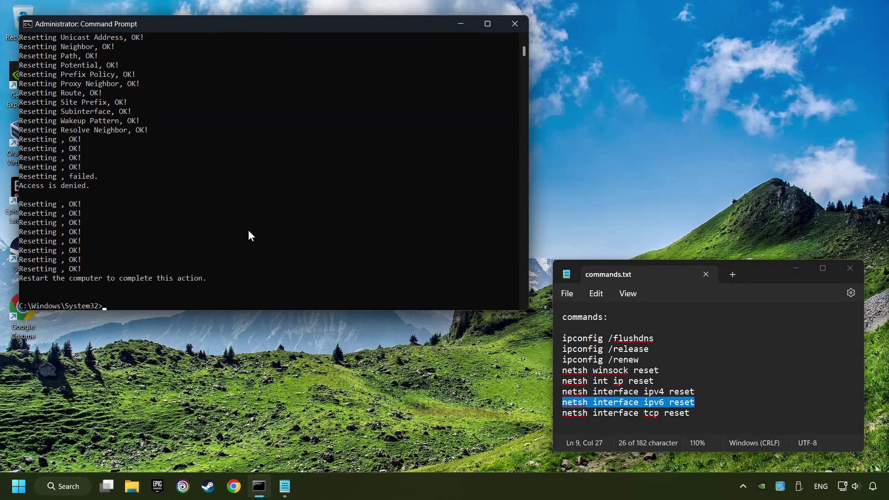
left_click_drag(691, 413, 545, 415)
key("ctrl+c")
right_click(265, 214)
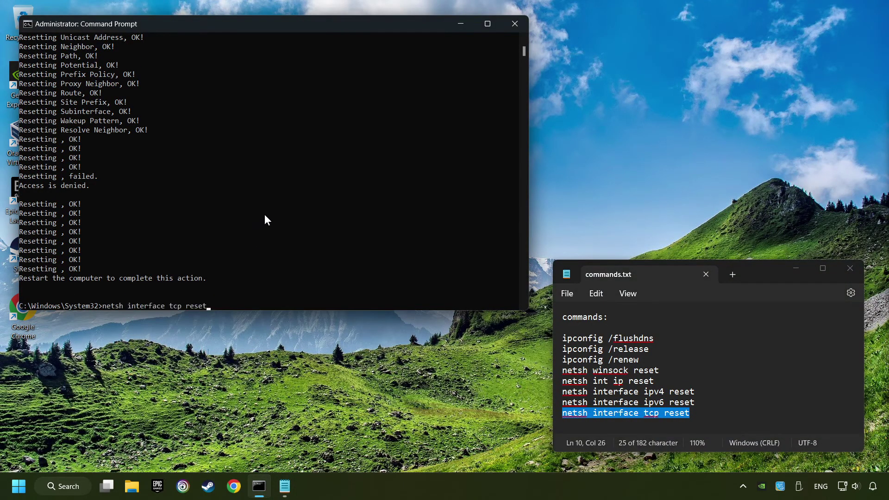
key("Return")
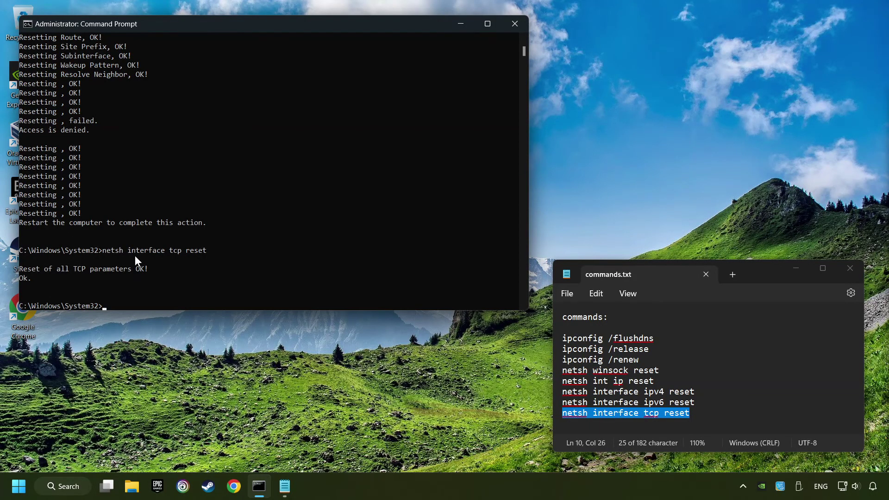
Step: Close the commands notes and Command Prompt, then bring up the Start menu power options
left_click(526, 28)
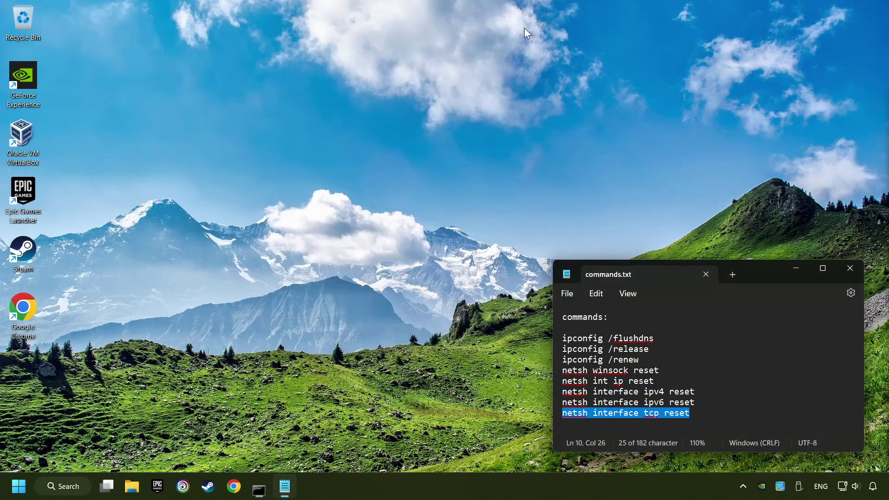
left_click(852, 269)
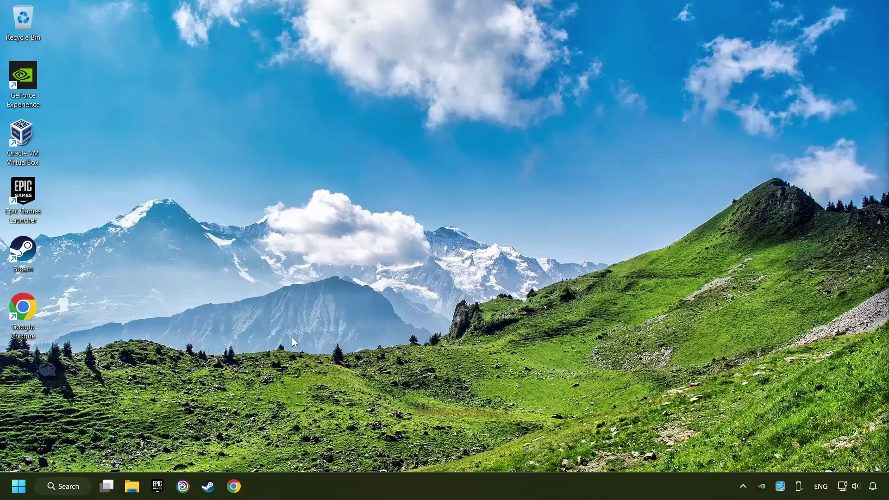
left_click(19, 486)
left_click(345, 447)
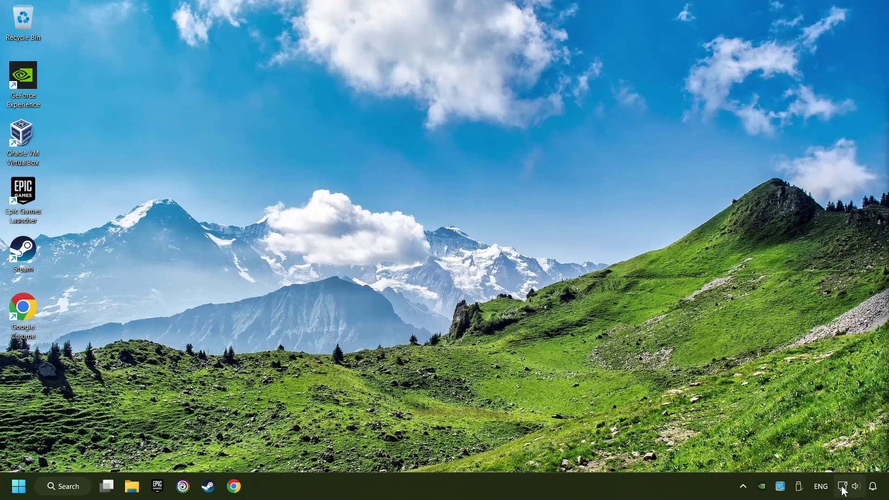
Step: Run Network reset from Advanced network settings and confirm with Yes
right_click(842, 488)
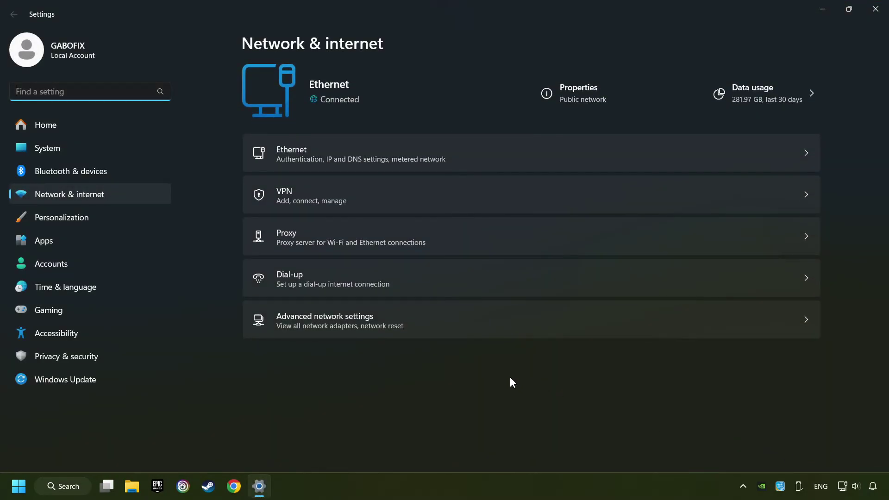
left_click(464, 322)
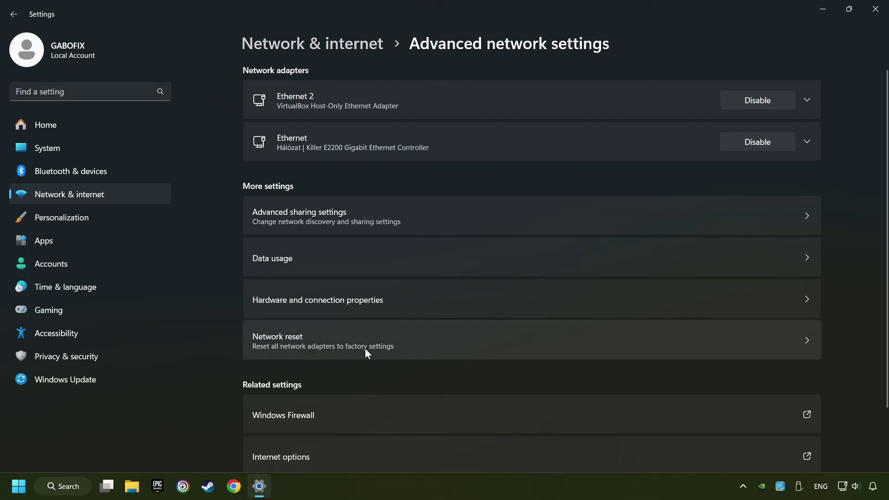
left_click(513, 344)
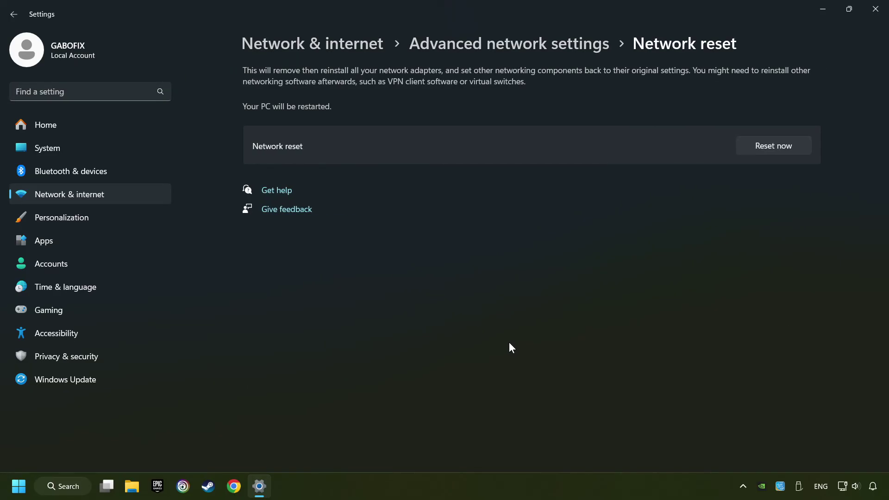
left_click(787, 151)
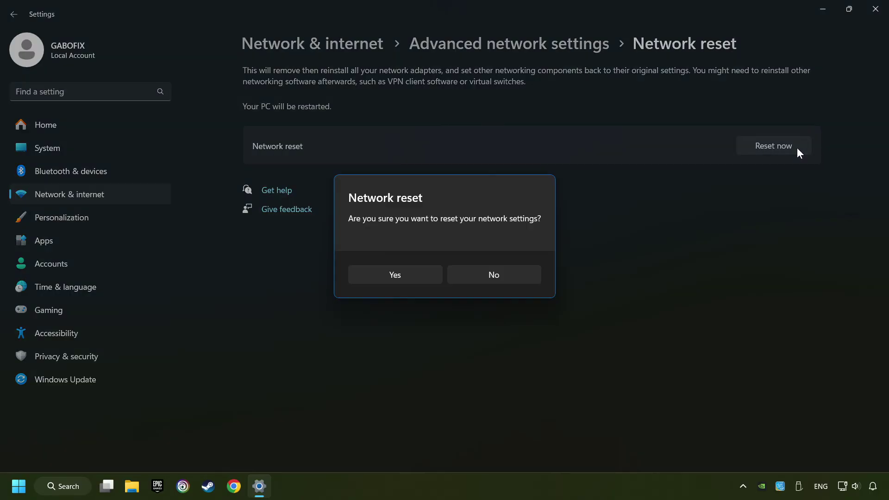
left_click(407, 280)
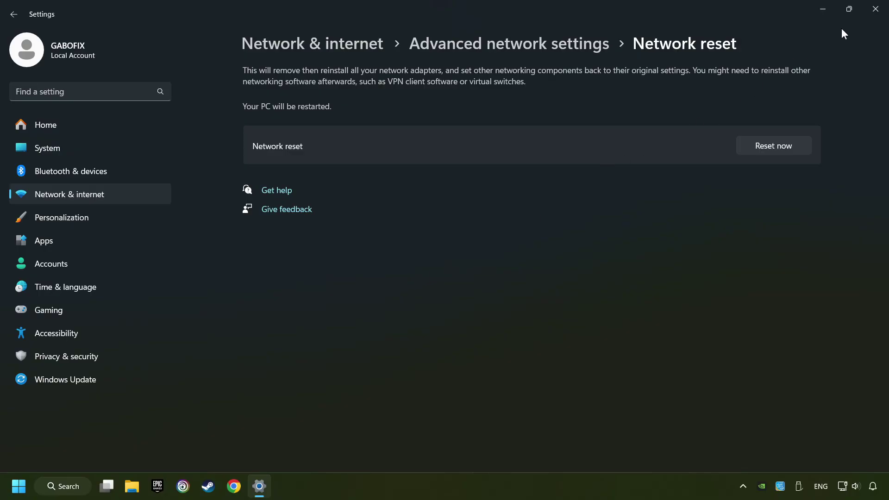
Step: Close Settings and bring up the Start menu power options to restart
left_click(874, 10)
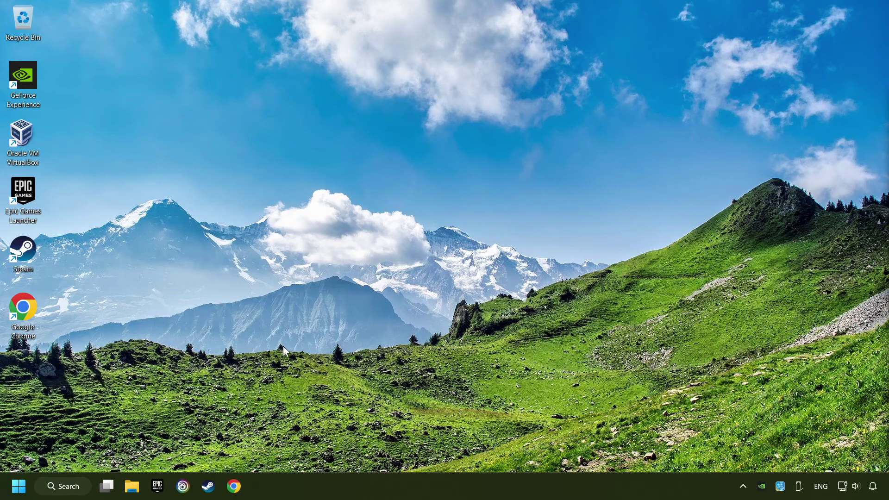
left_click(19, 486)
left_click(337, 446)
Step: Launch Control Panel and reach Network Connections via Network and Sharing Center > Change adapter settings
left_click(69, 486)
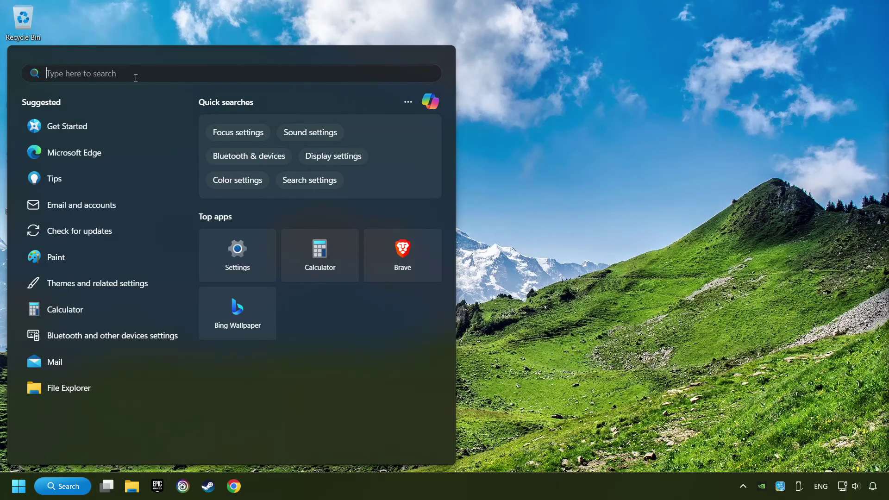
type("control panel")
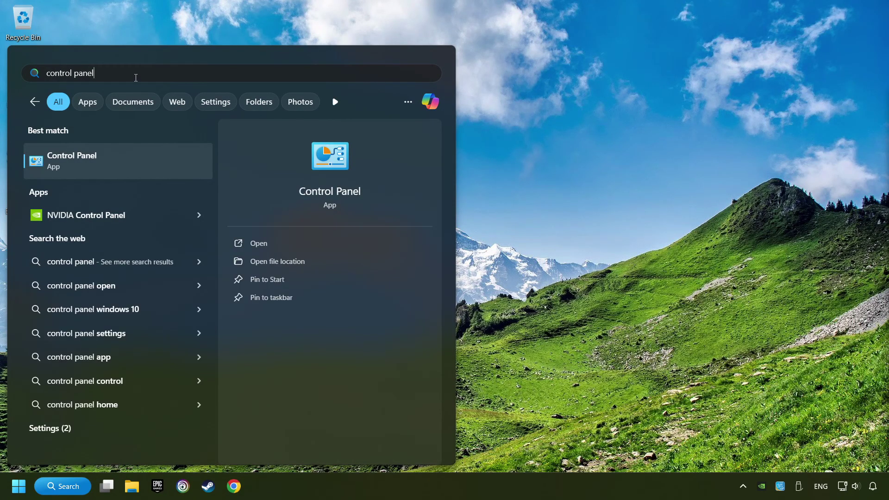
left_click(173, 163)
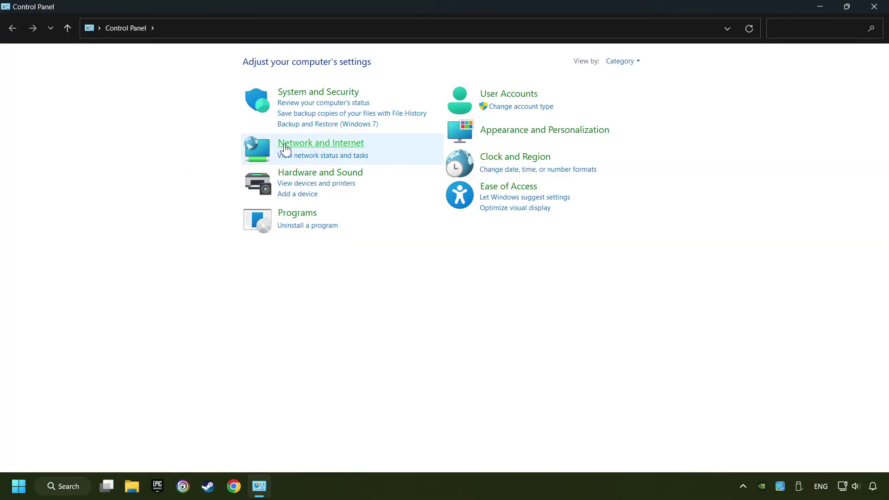
left_click(326, 149)
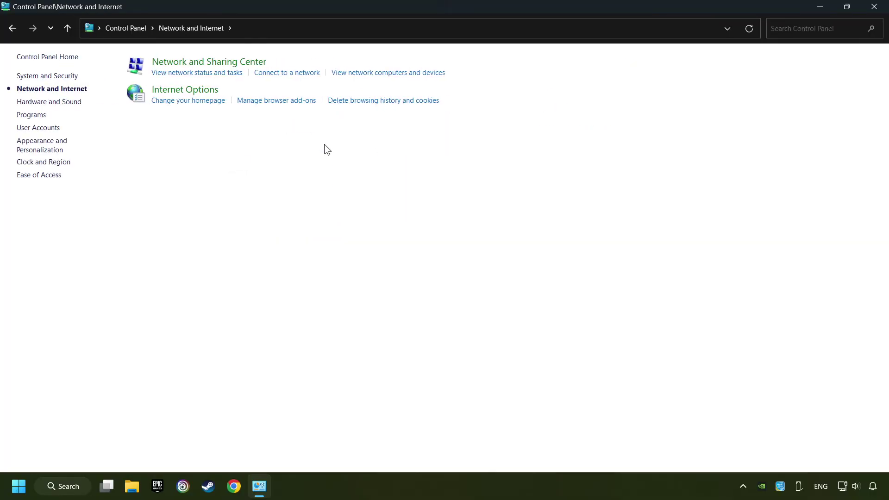
left_click(210, 65)
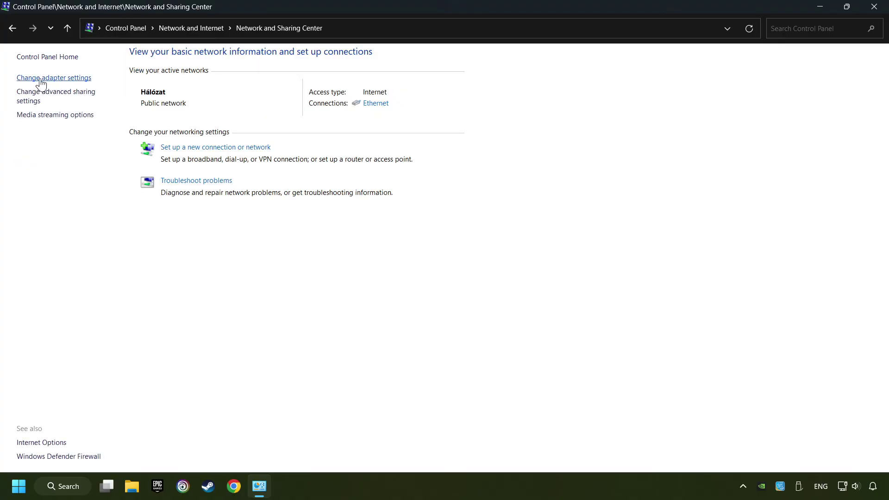
left_click(53, 80)
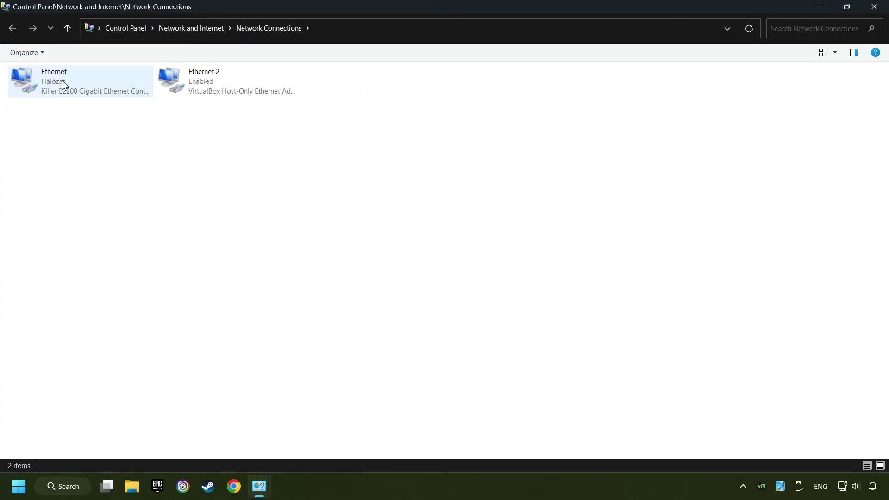
Step: From Ethernet's Properties, select Internet Protocol Version 4 (TCP/IPv4) and show its properties
left_click(60, 87)
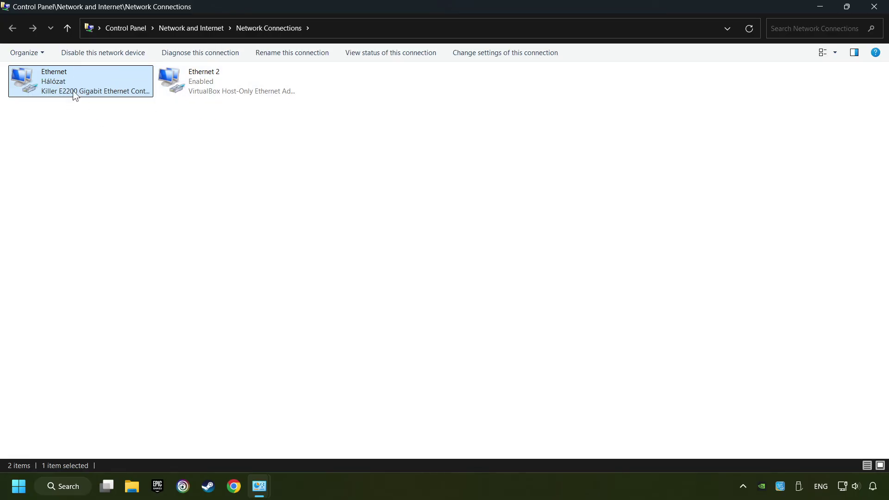
right_click(103, 83)
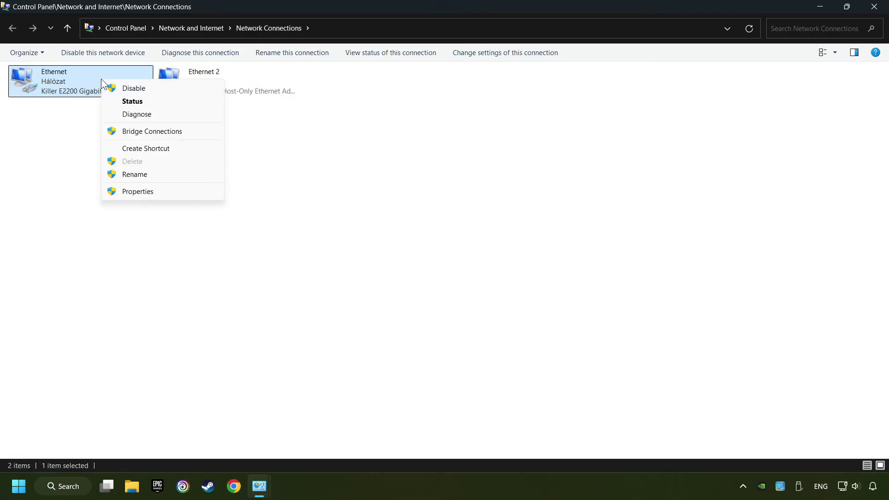
left_click(166, 190)
mouse_move(118, 67)
left_mouse_down()
mouse_move(359, 102)
mouse_move(411, 101)
left_mouse_up()
left_click(360, 230)
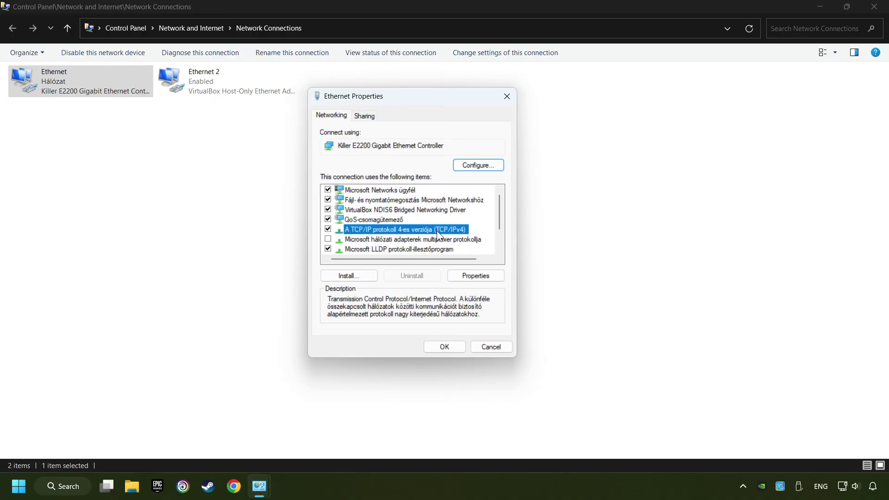
left_click(478, 278)
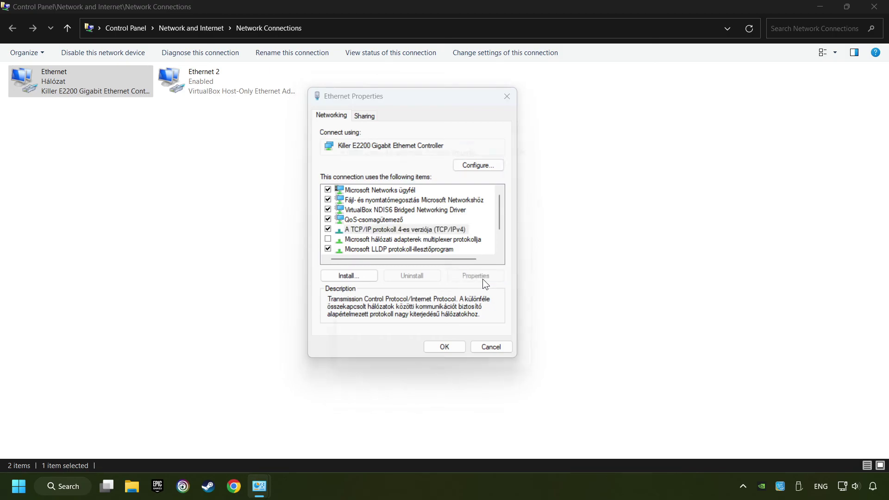
Step: Set Ethernet IPv4 DNS servers manually to 8.8.8.8 and 8.8.4.4 and confirm
left_click_drag(467, 145, 437, 104)
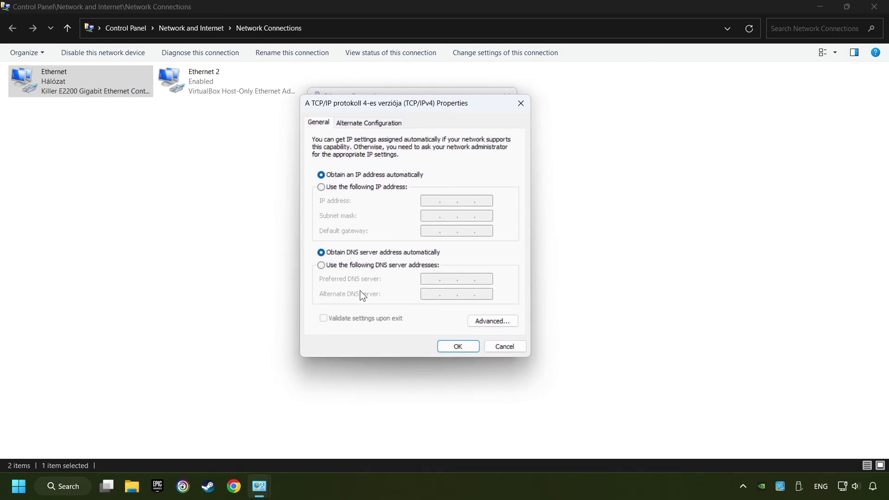
left_click(321, 265)
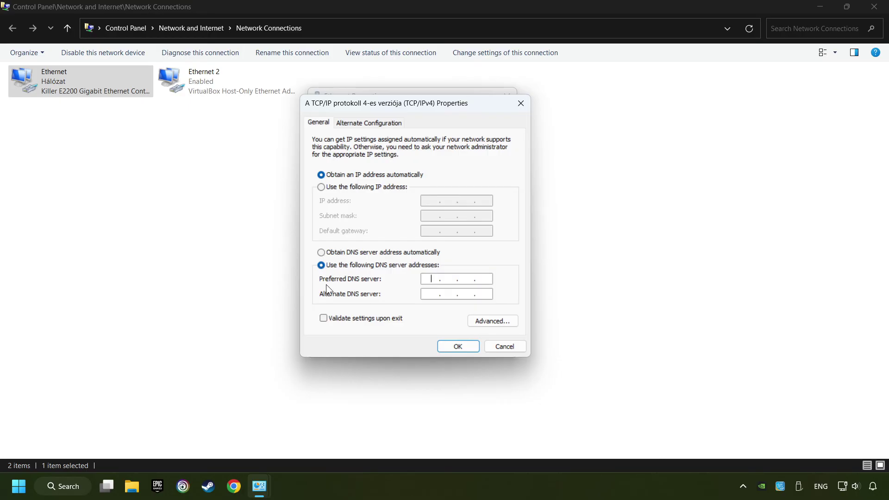
key("Tab")
type("8.8.8.8")
type("8.")
type("8.4.4")
left_click(451, 350)
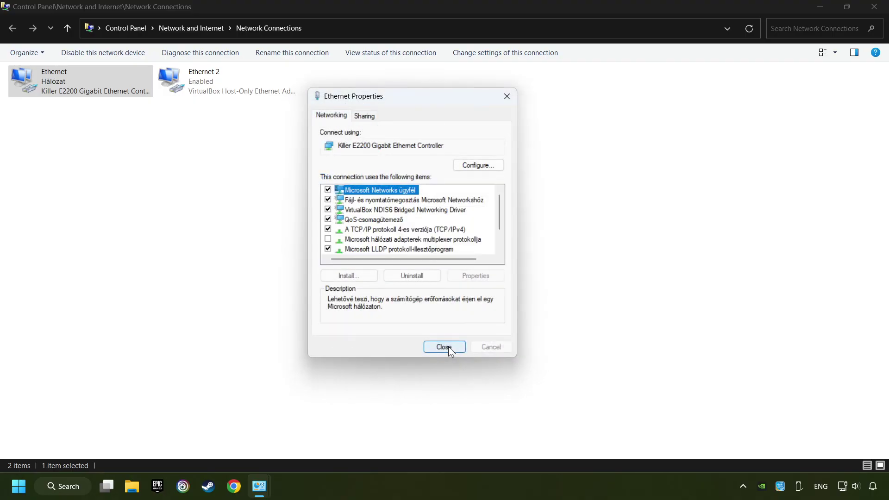
left_click(427, 339)
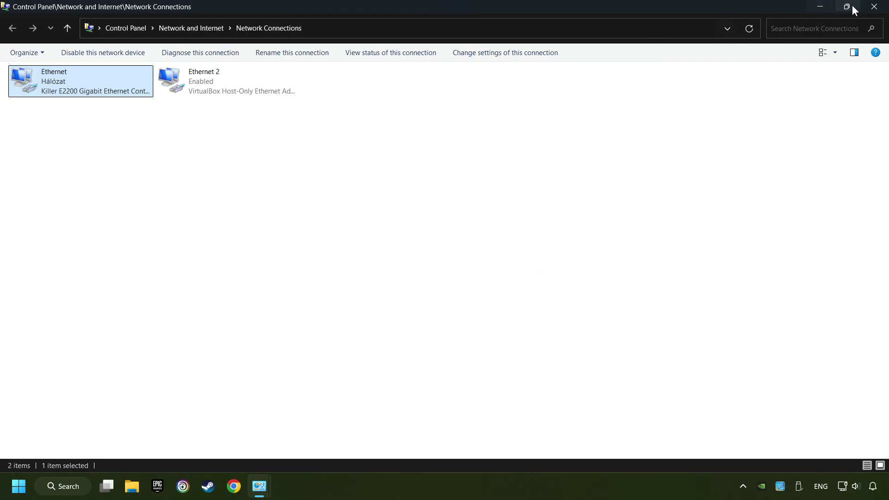
Step: Close the Network Connections window, returning to Network and Sharing Center
left_click(874, 7)
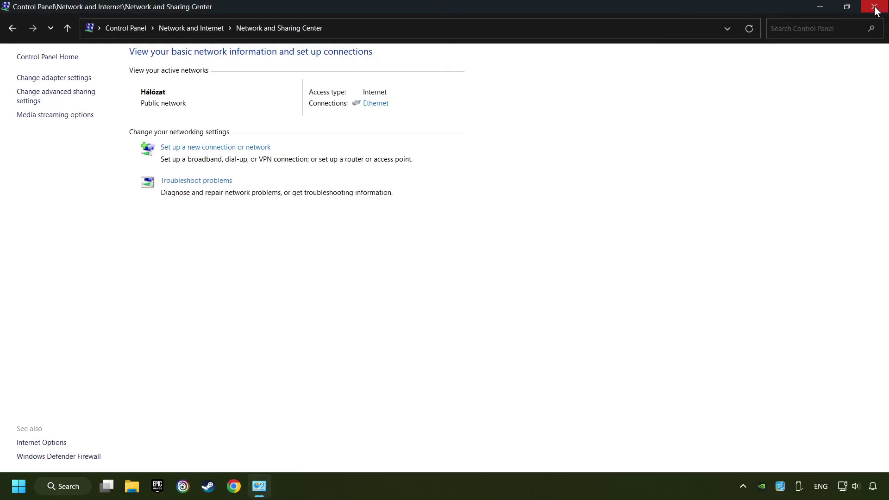